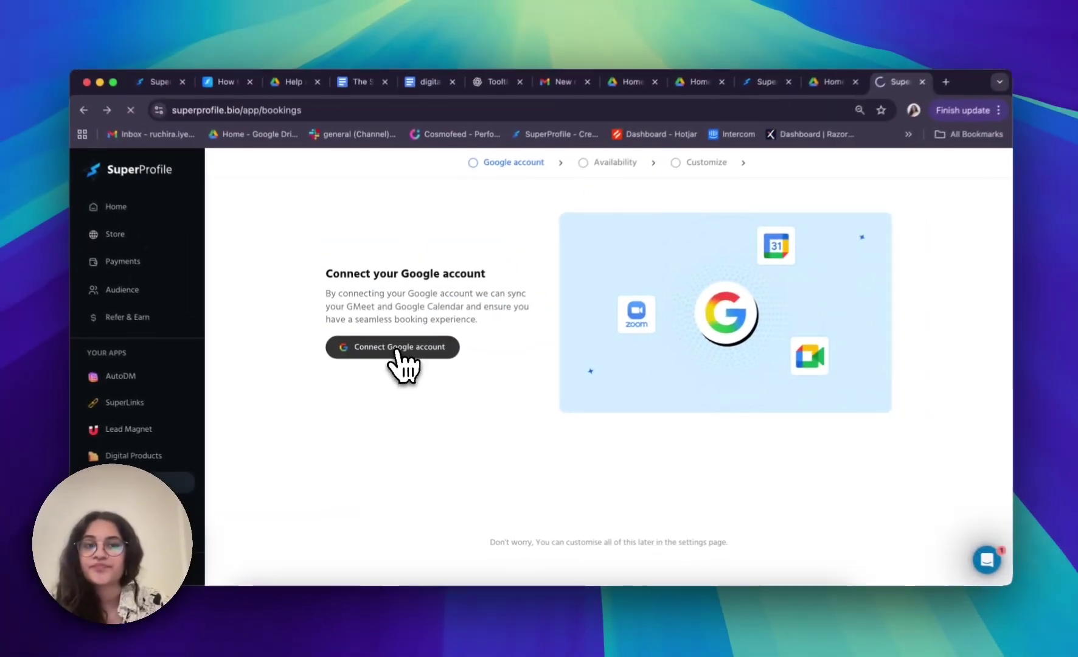
- Connect the Google account to Bookings by choosing an account and granting Cosmofeed the requested access
left_click(420, 284)
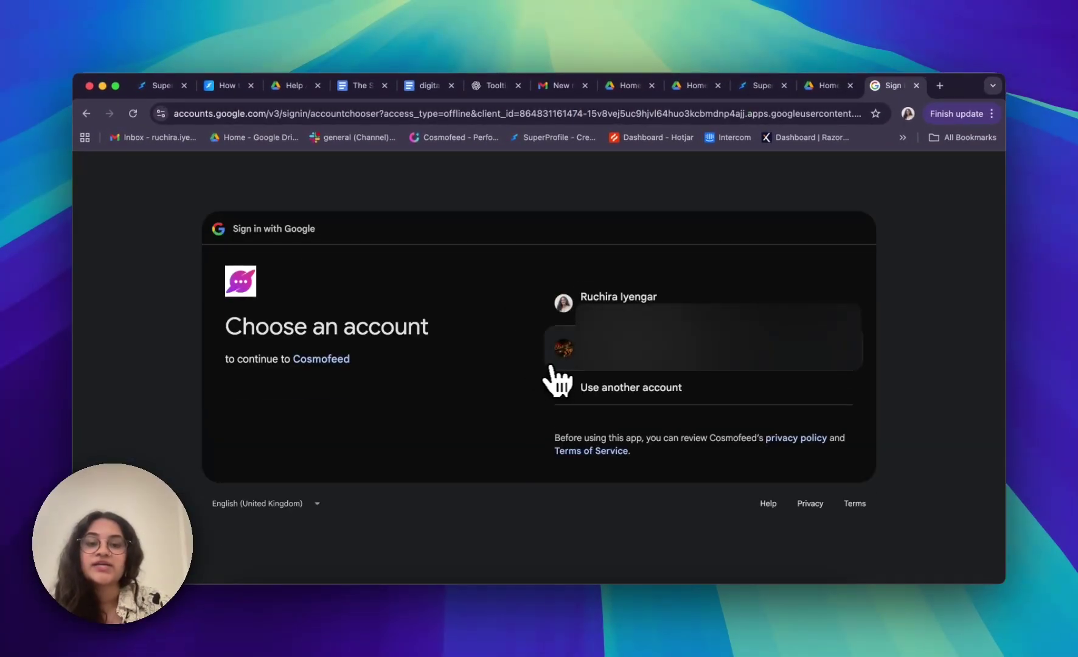
left_click(741, 366)
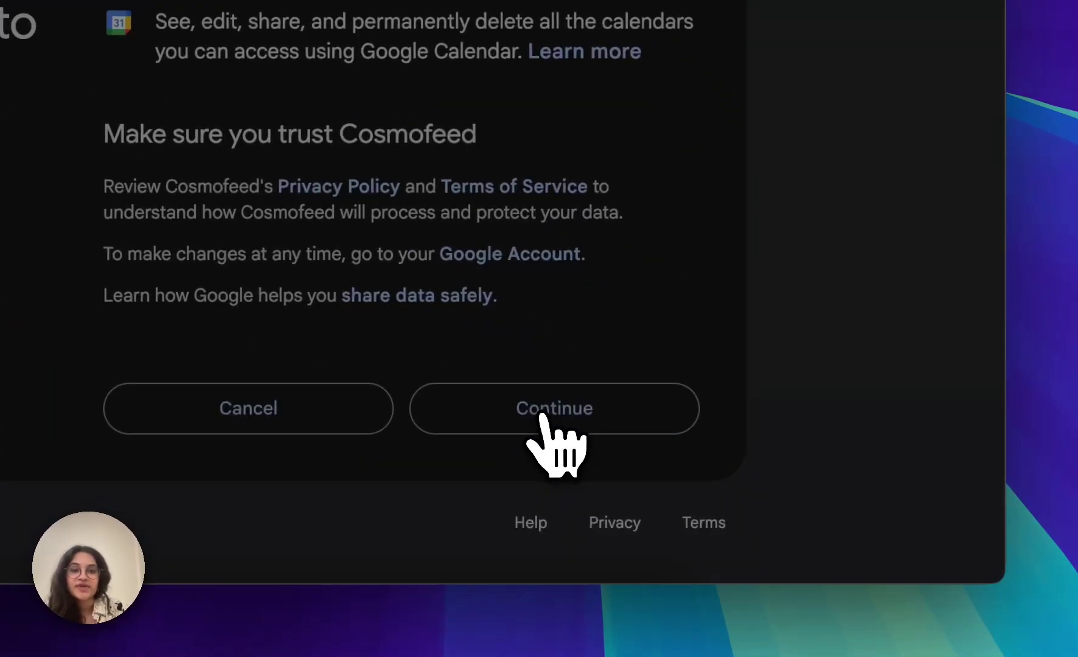
left_click(543, 419)
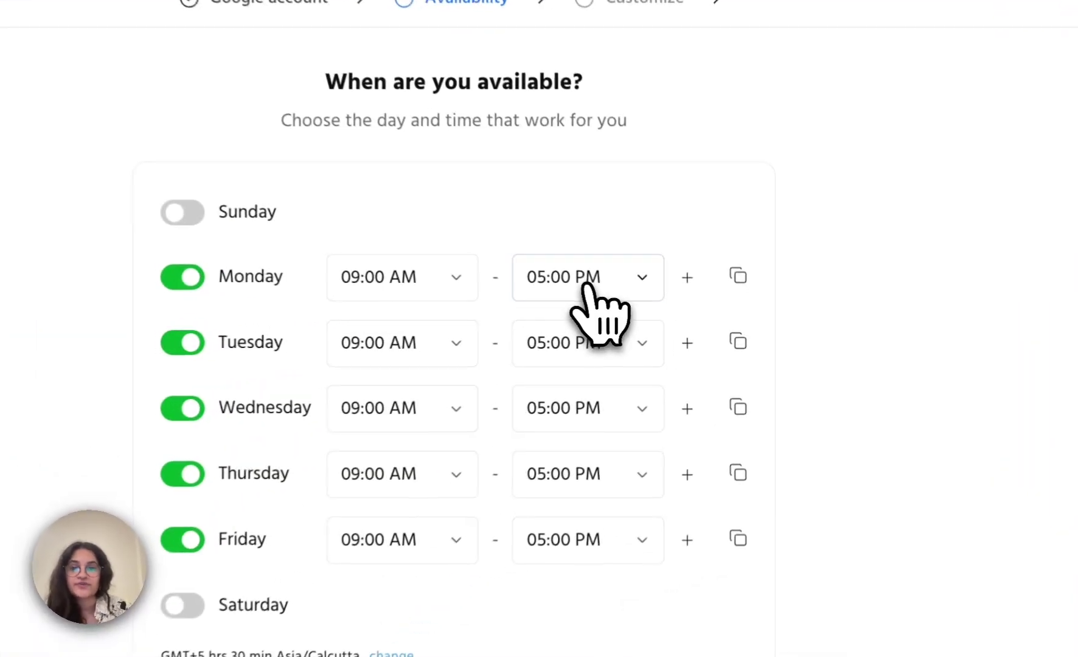
- Set Monday's availability to 09:00–09:15 AM and add a second slot from 09:30 to 09:45 AM
left_click(658, 309)
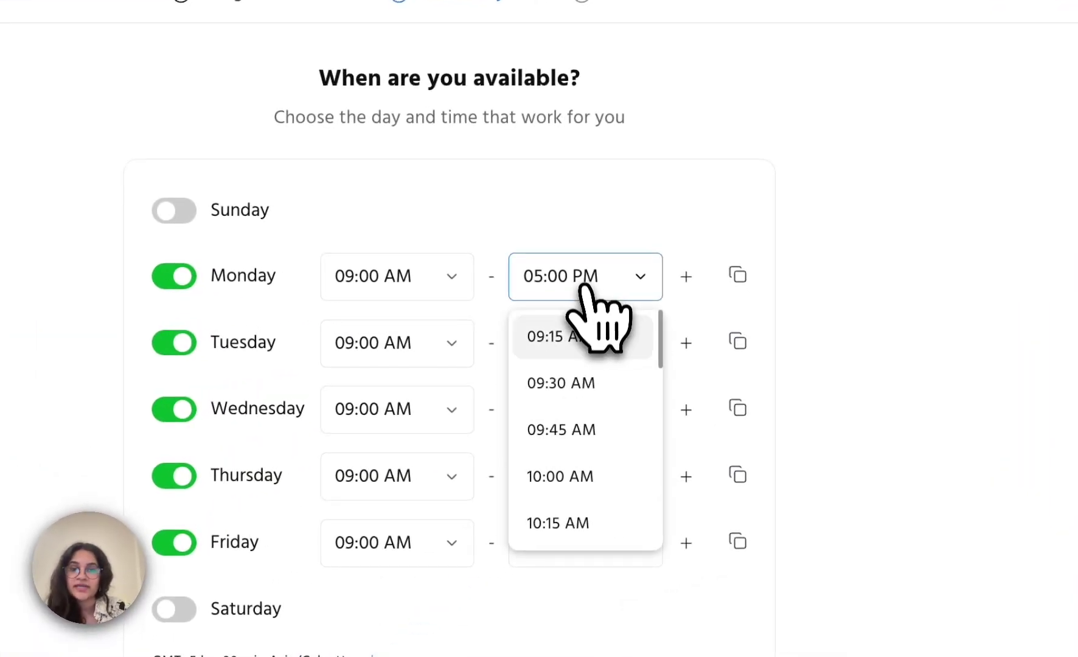
left_click(569, 352)
left_click(686, 277)
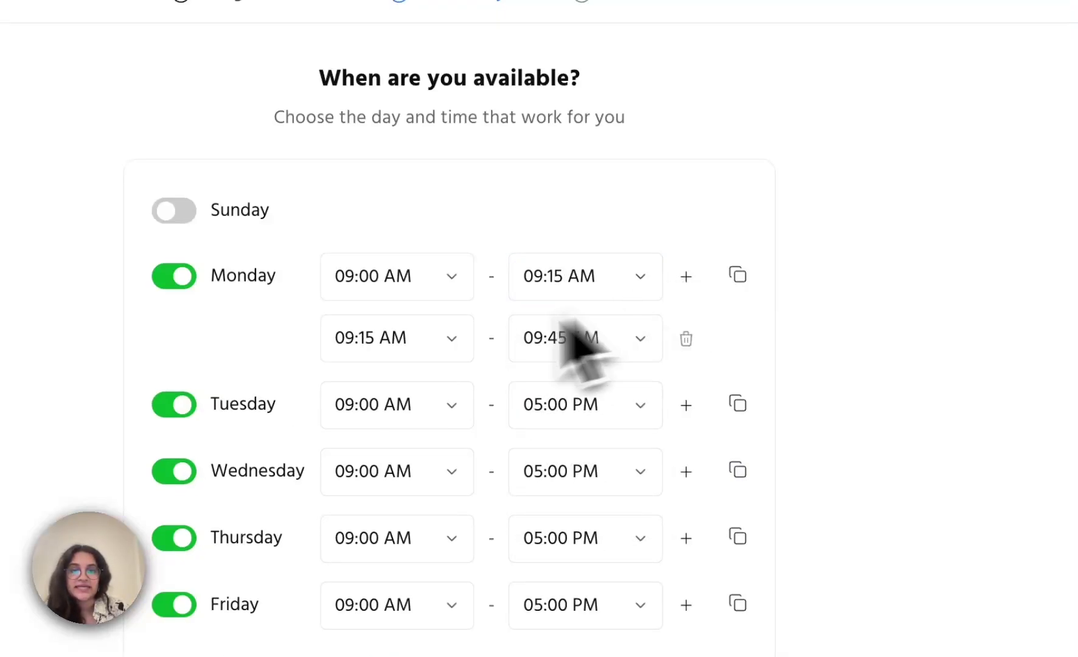
left_click(432, 360)
scroll(420, 502, "down", 20)
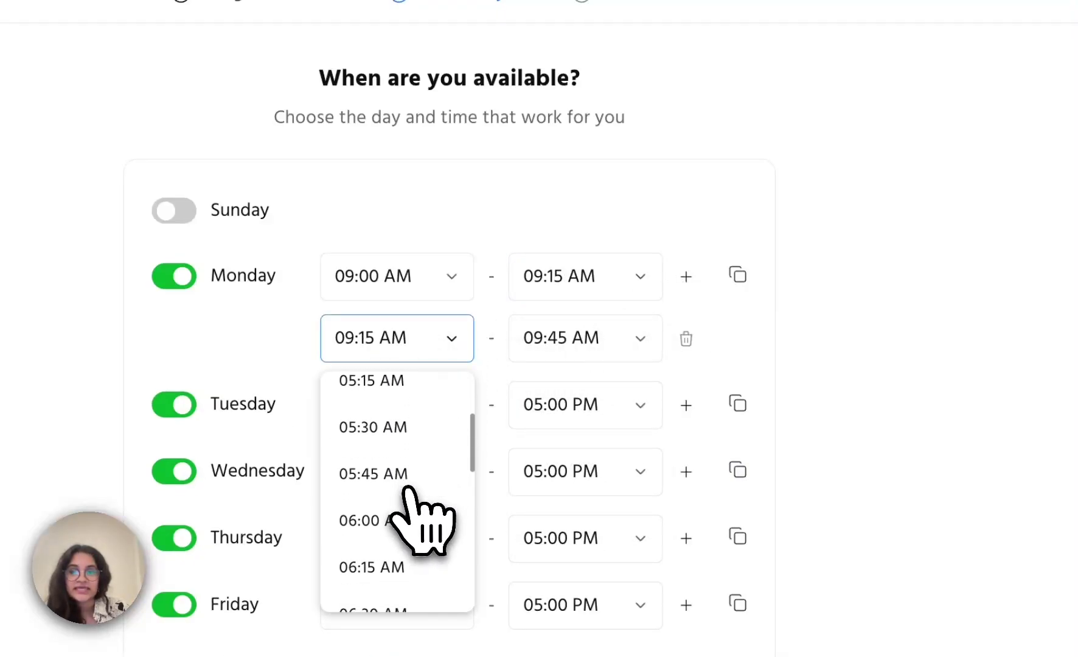
scroll(408, 490, "down", 7)
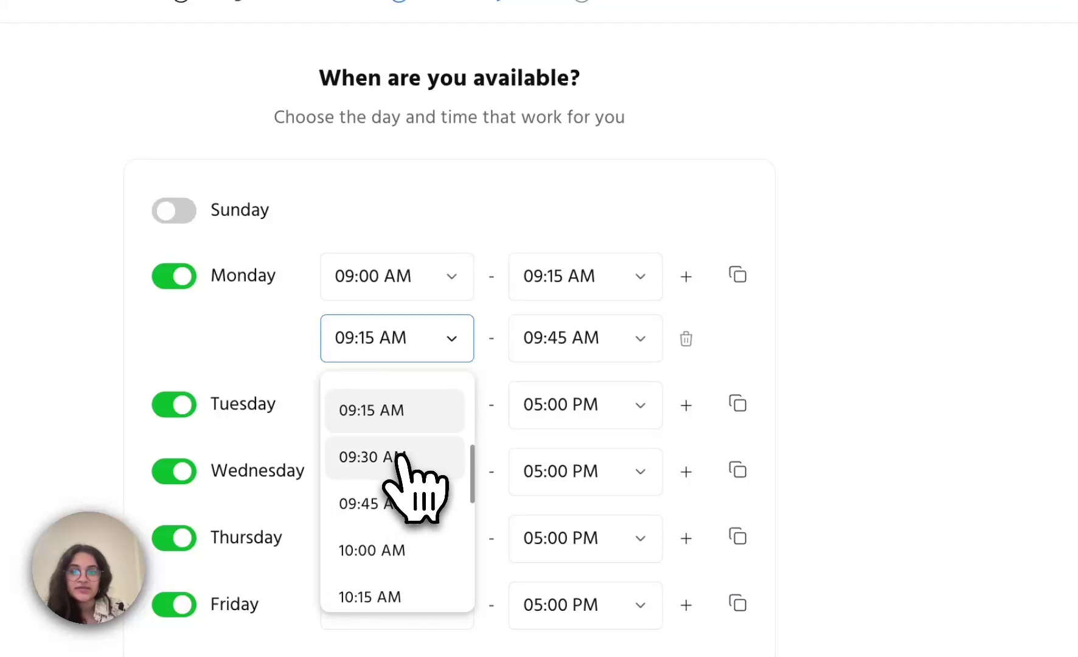
left_click(411, 454)
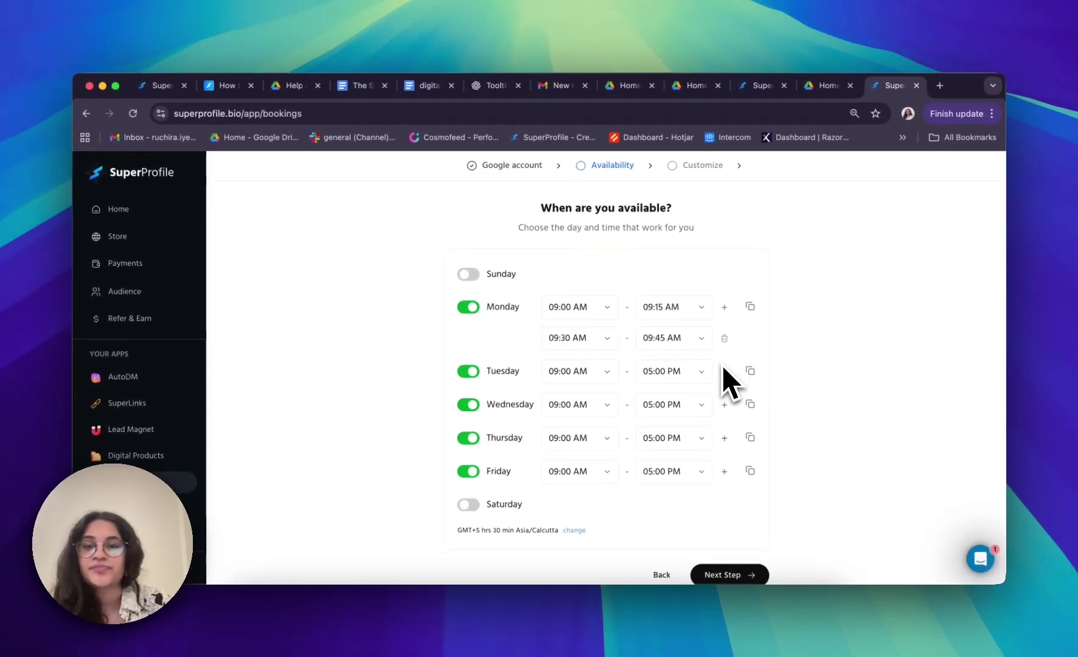
- Browse the time zone options for the schedule, keep Asia/Calcutta, and continue to the booking page customization
scroll(723, 367, "down", 1)
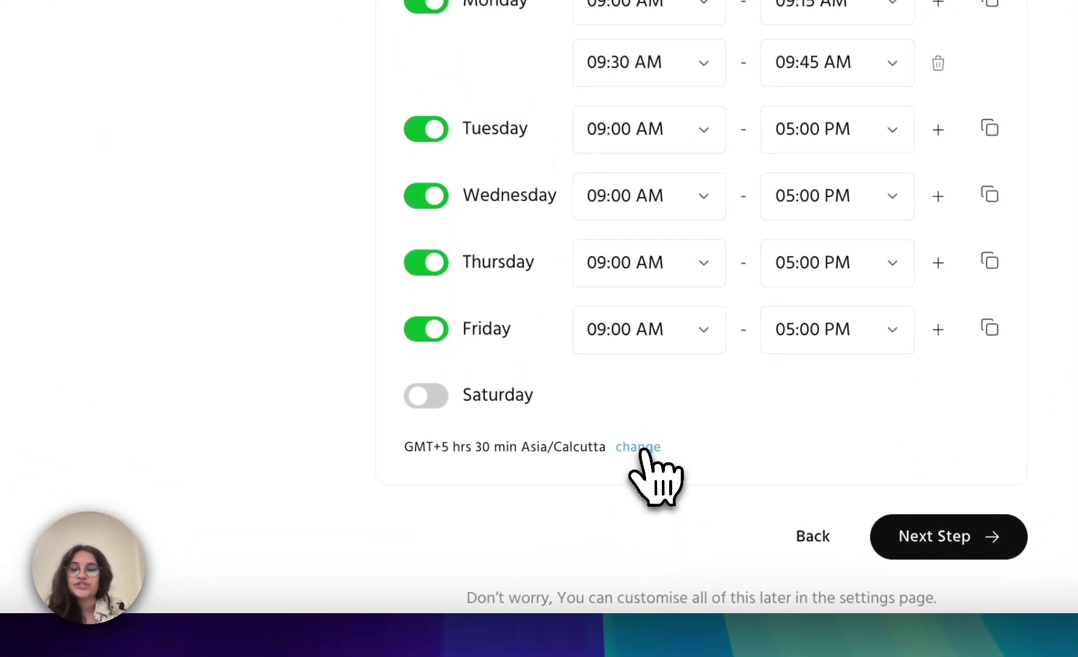
left_click(640, 449)
scroll(644, 447, "down", 1)
left_click(640, 433)
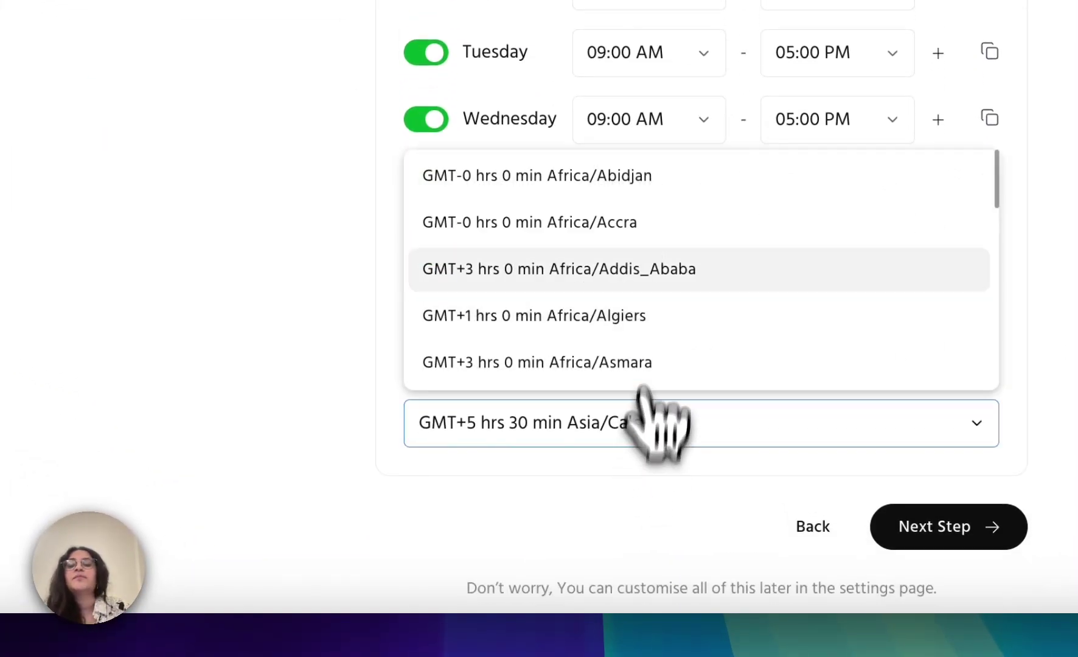
scroll(667, 291, "down", 8)
scroll(566, 328, "down", 4)
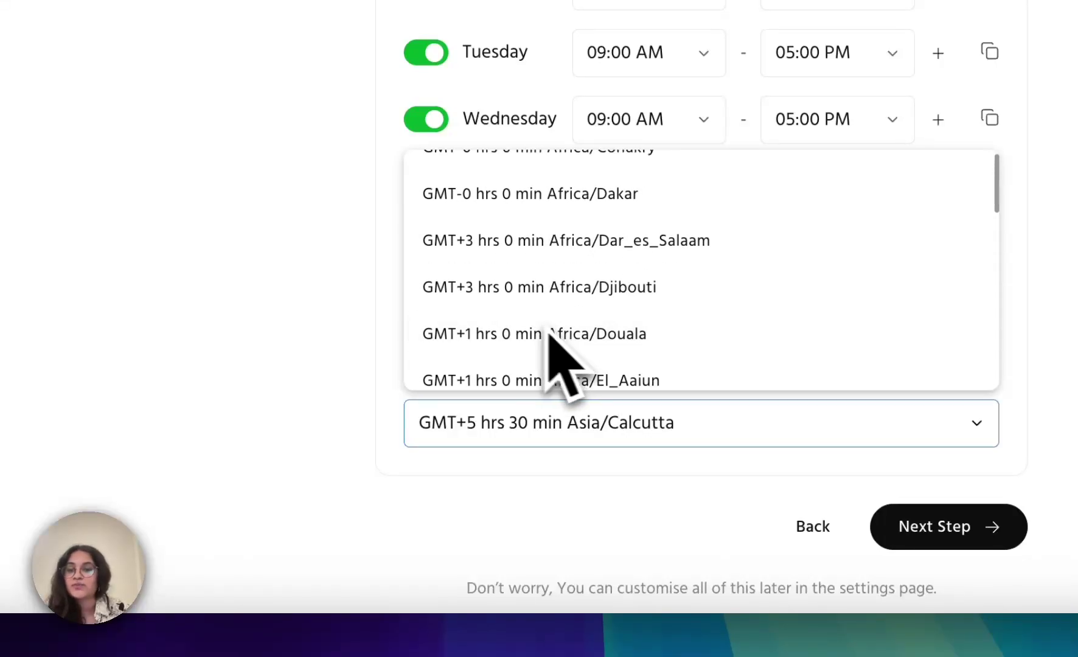
left_click(393, 248)
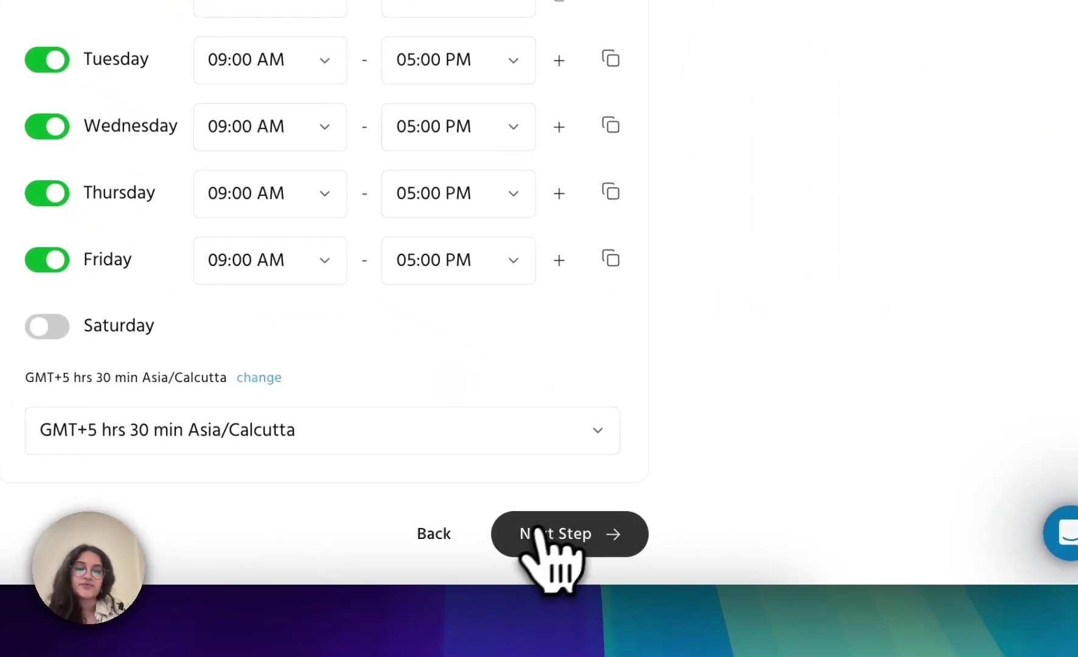
left_click(593, 541)
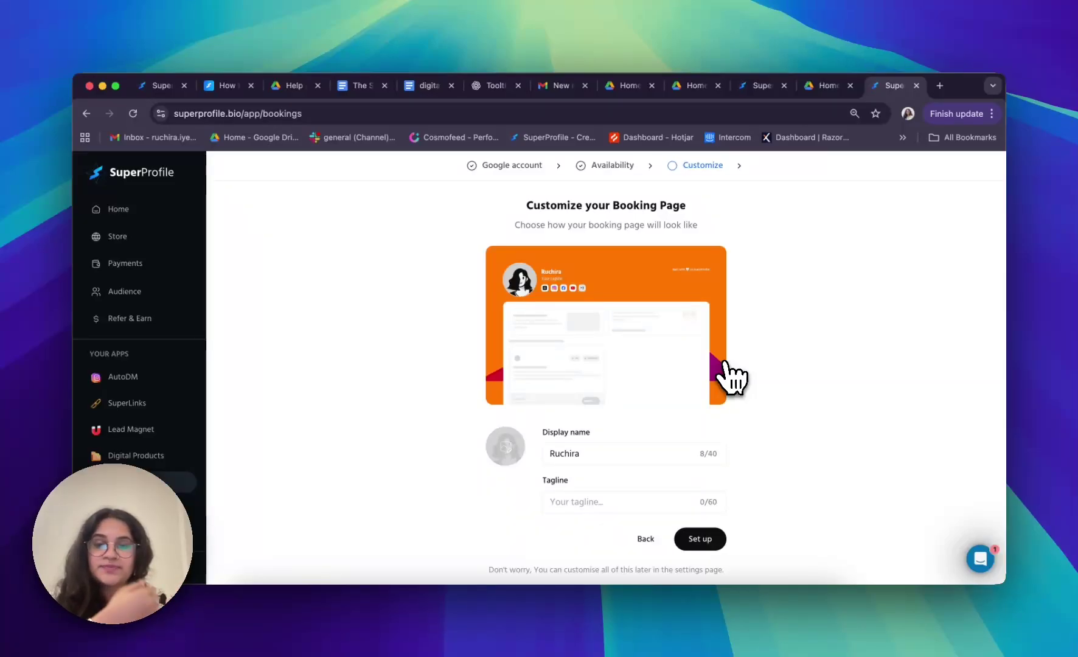
scroll(725, 364, "down", 1)
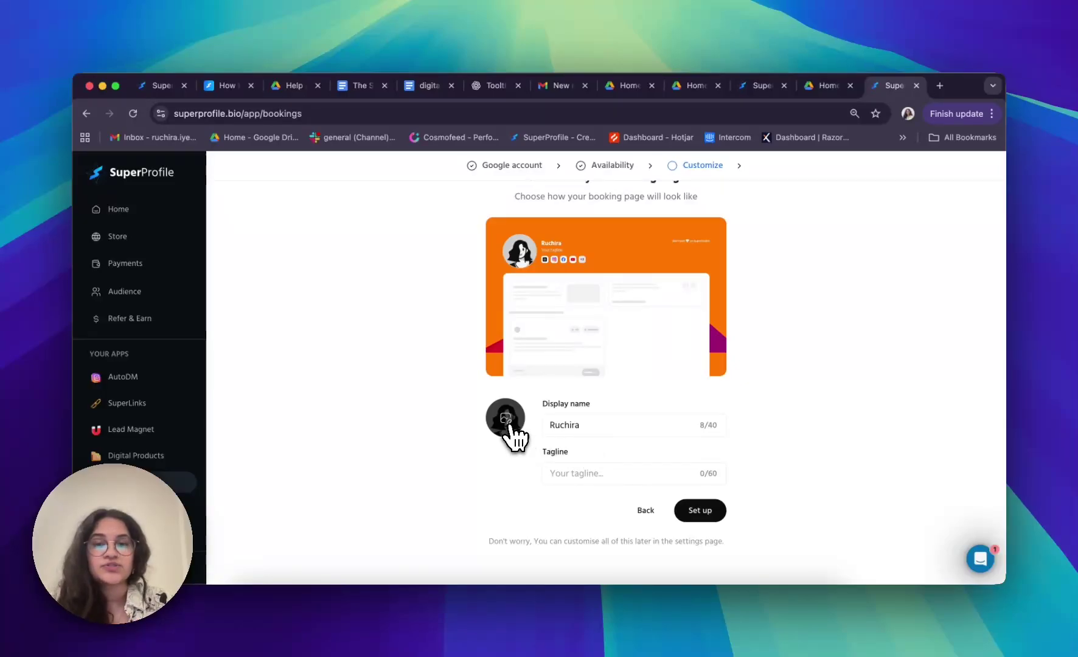
left_click(510, 426)
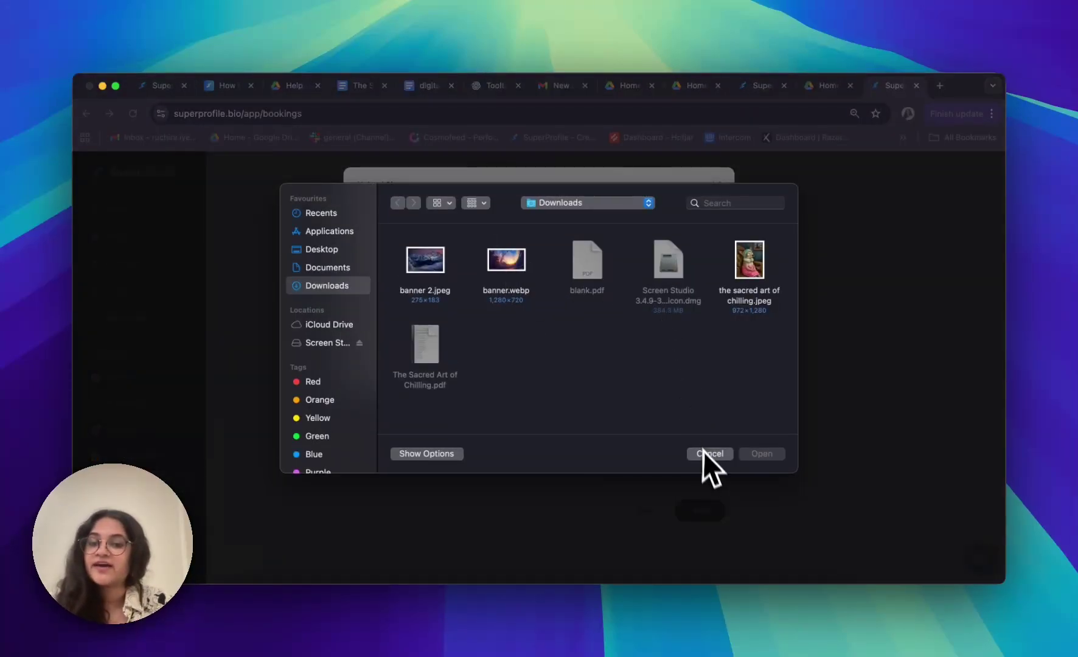
left_click(706, 443)
left_click(716, 184)
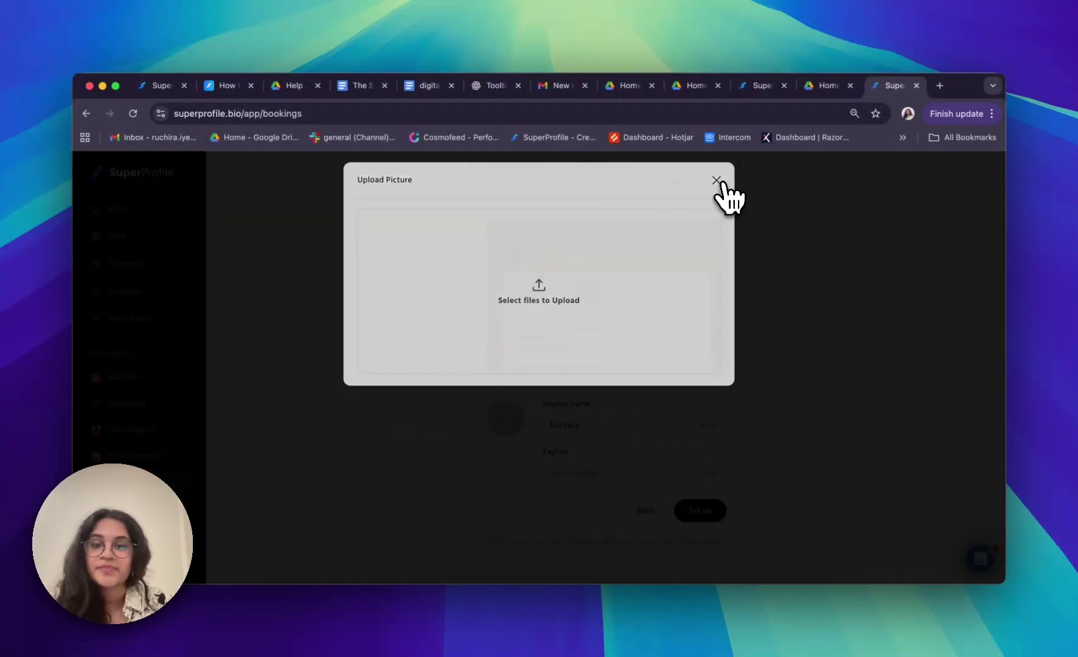
- Set the booking page tagline to "Here to help :)", complete the setup, and continue with the suggested sessions
left_click(587, 473)
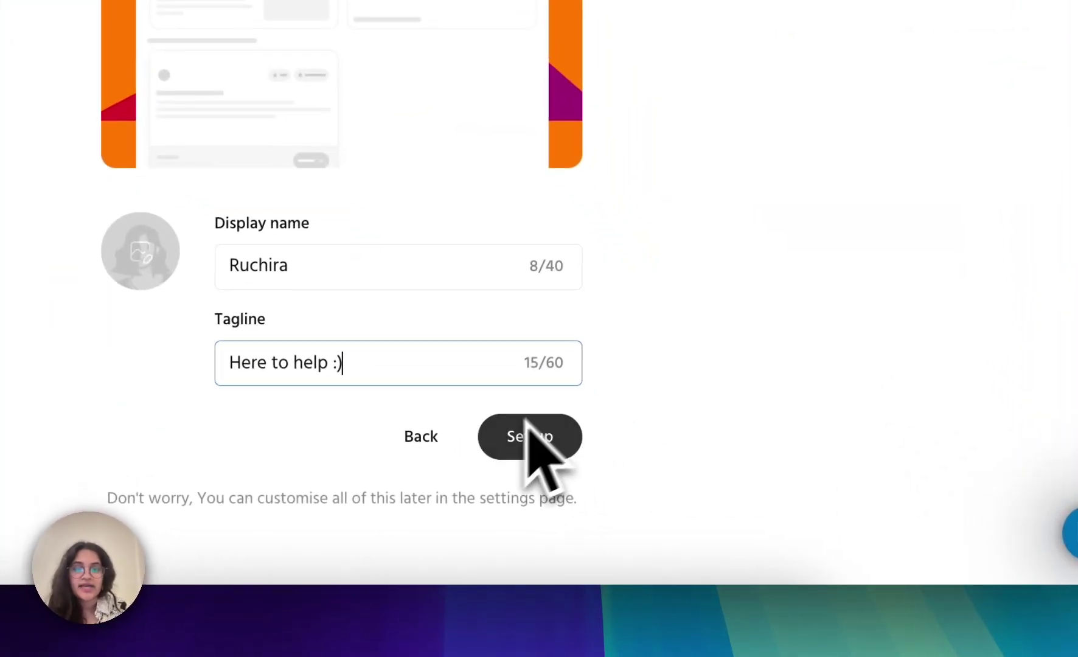
left_click(547, 453)
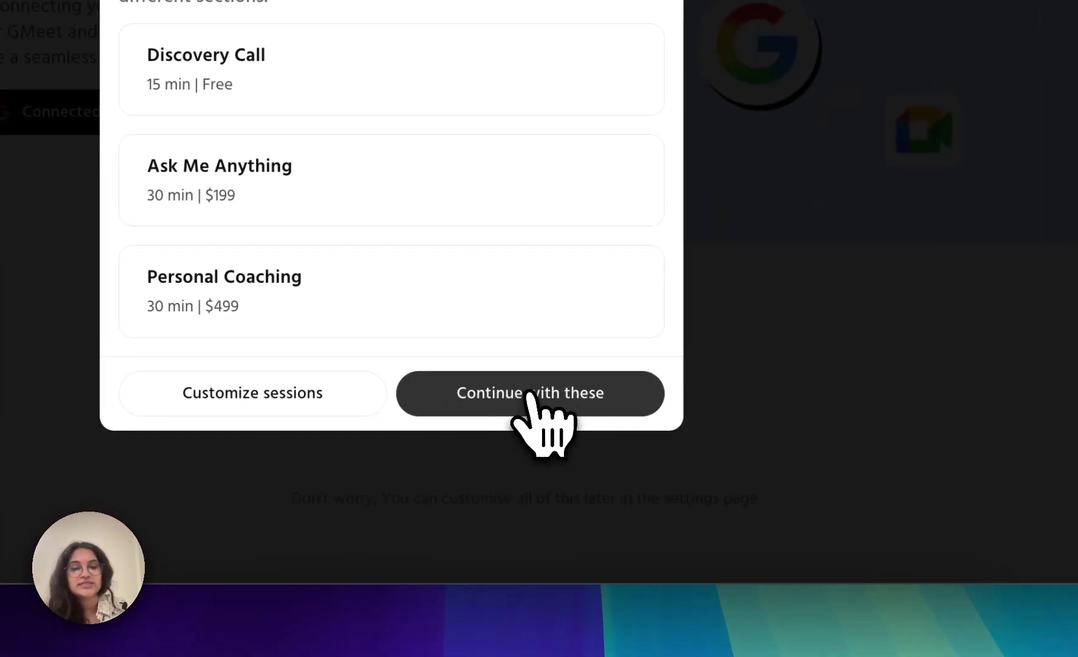
left_click(534, 403)
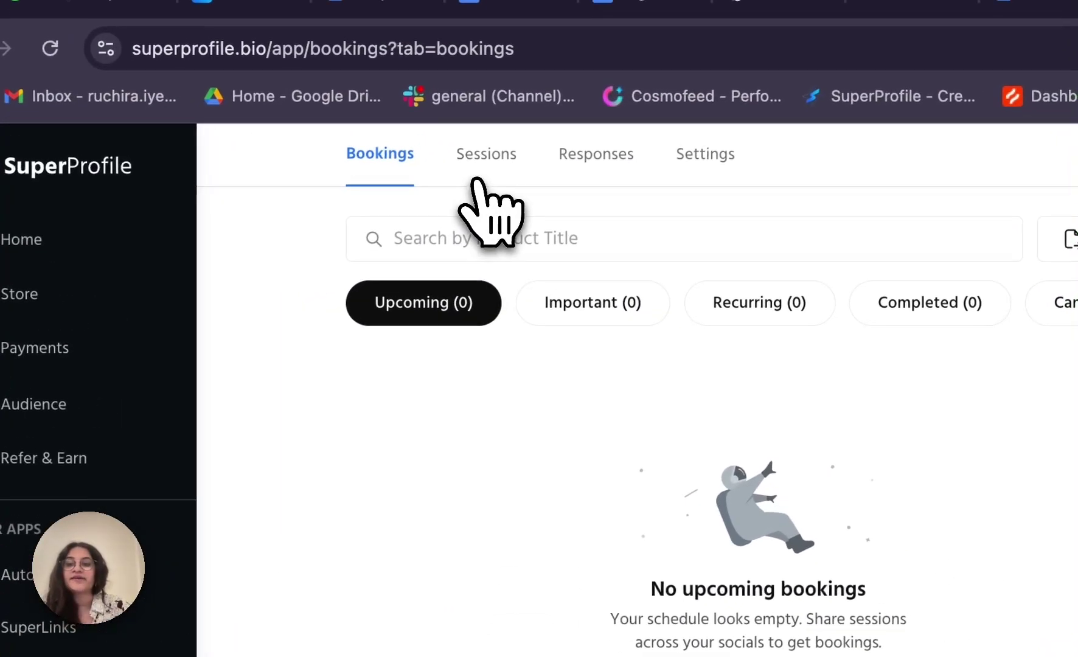
- Look over the Sessions, Responses and Settings sections, returning to Bookings
left_click(353, 175)
left_click(599, 163)
left_click(706, 161)
left_click(381, 163)
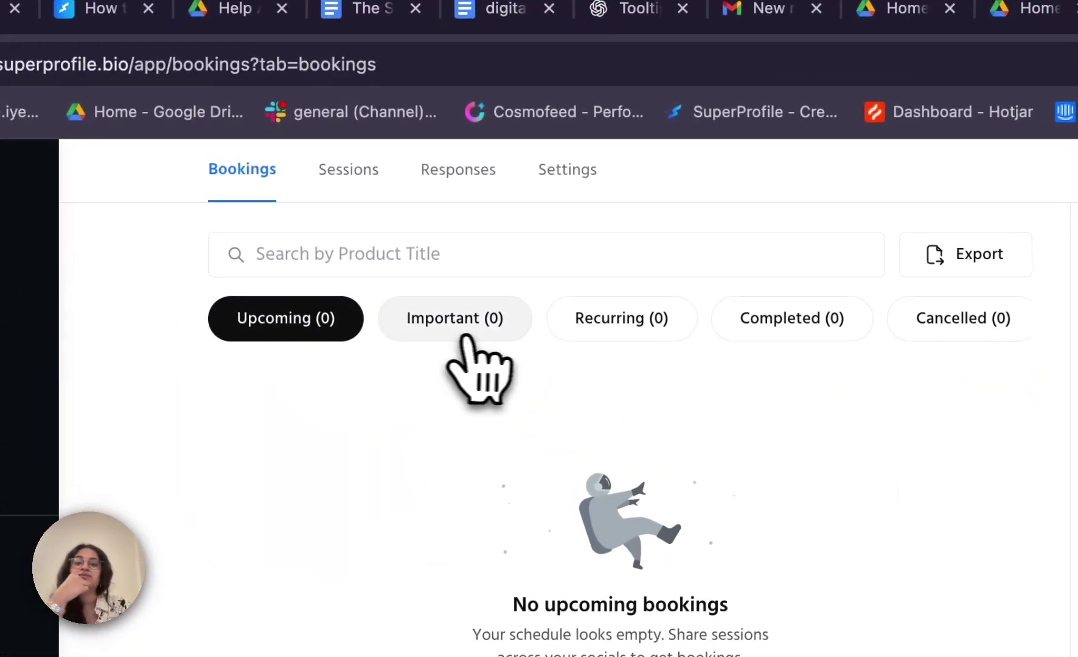
- View the important, recurring, completed and cancelled bookings, return to the upcoming ones, and check the product title search
left_click(413, 246)
left_click(597, 332)
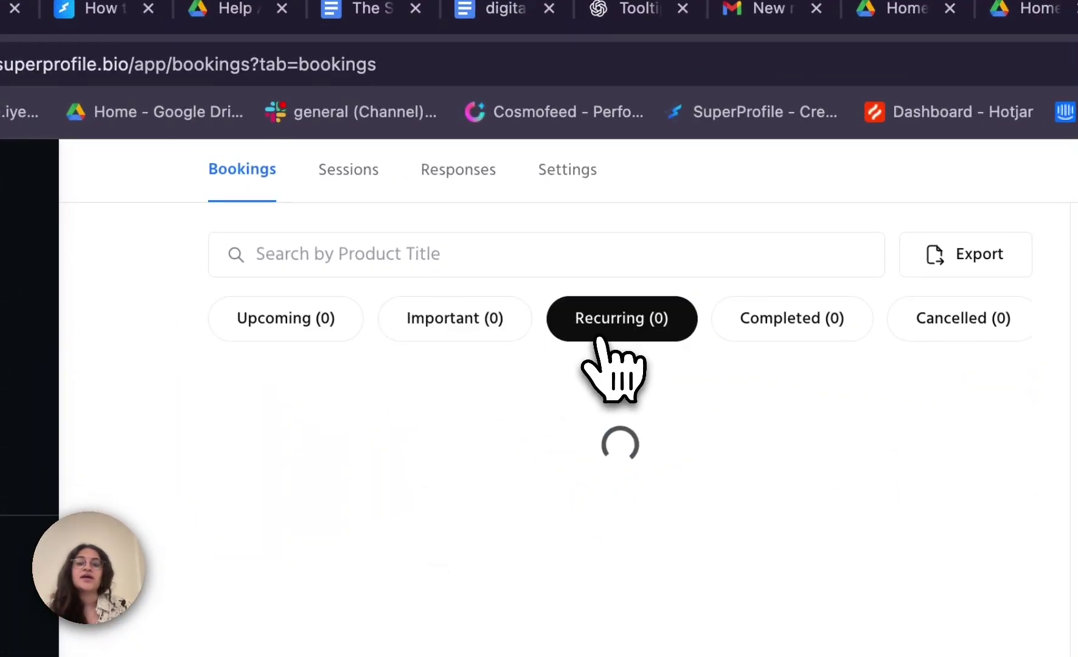
left_click(771, 329)
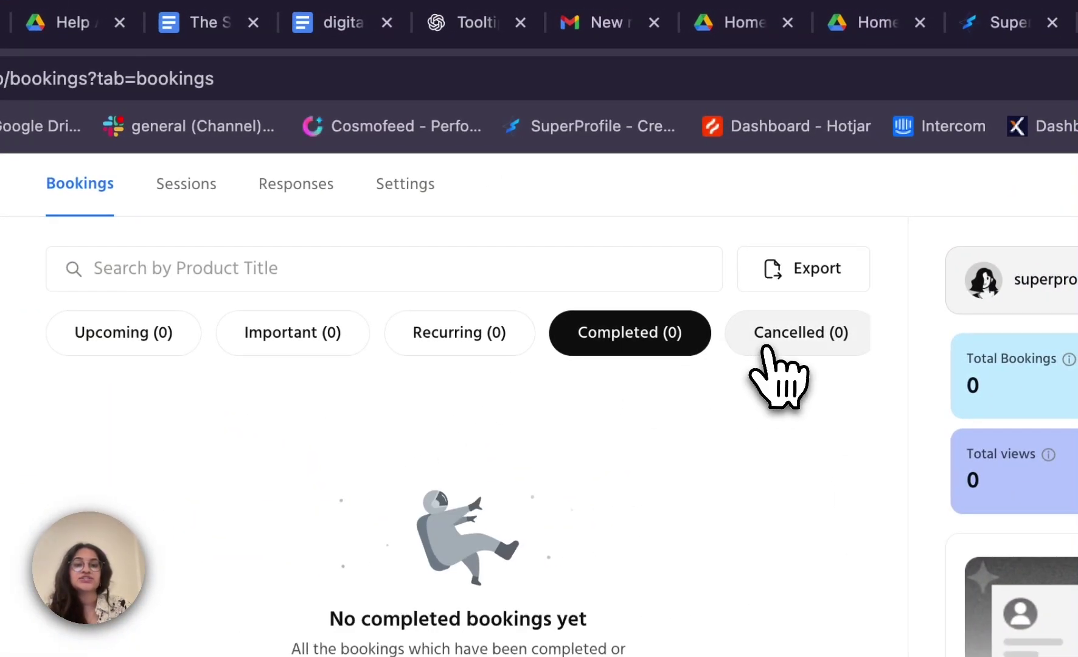
left_click(926, 336)
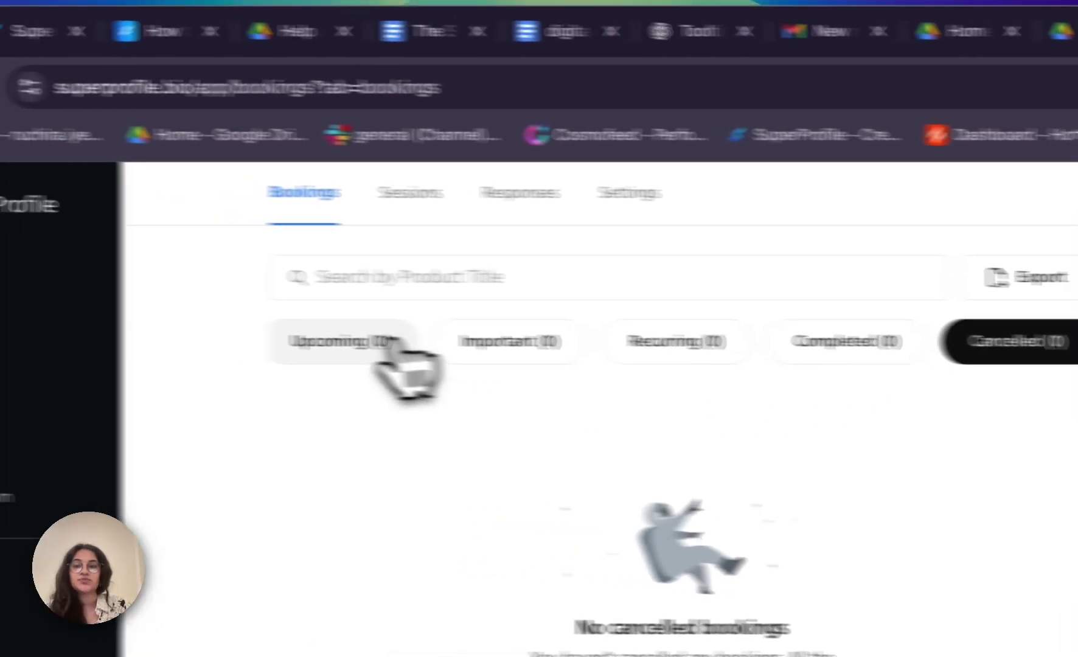
left_click(146, 332)
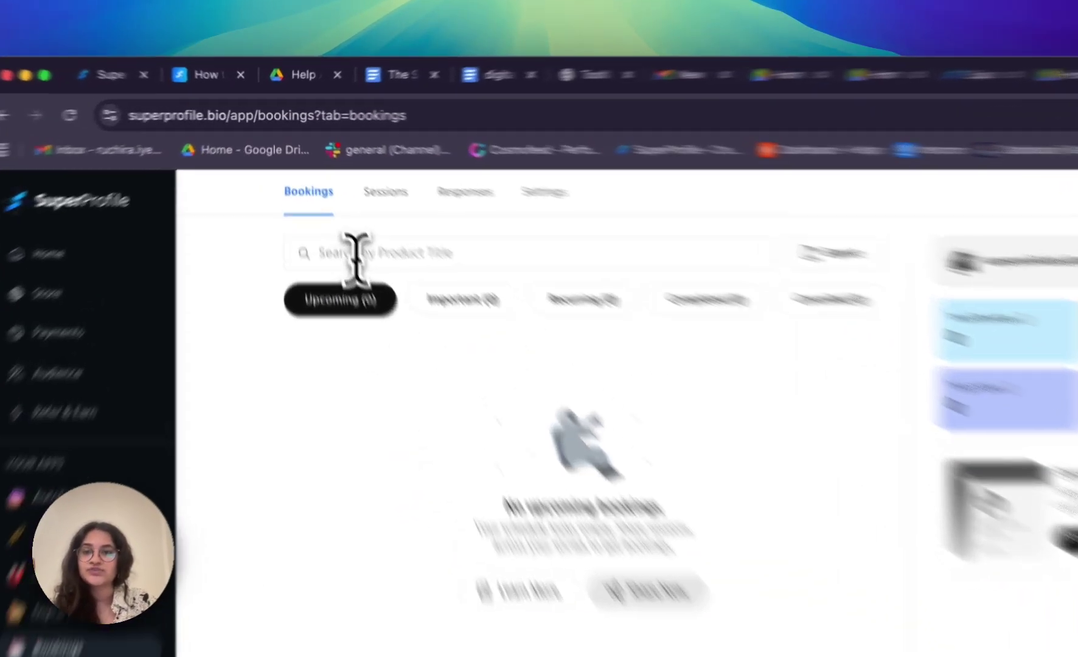
left_click(344, 212)
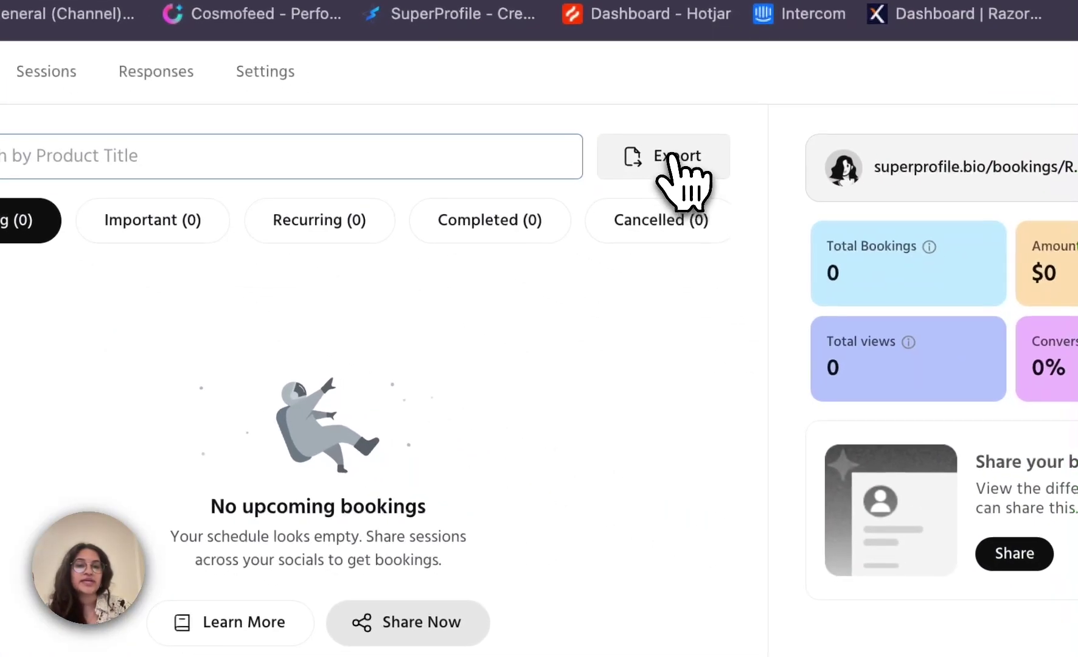
- Review the date range options for exporting booking data and close the export dialog without exporting
left_click(669, 159)
left_click(505, 481)
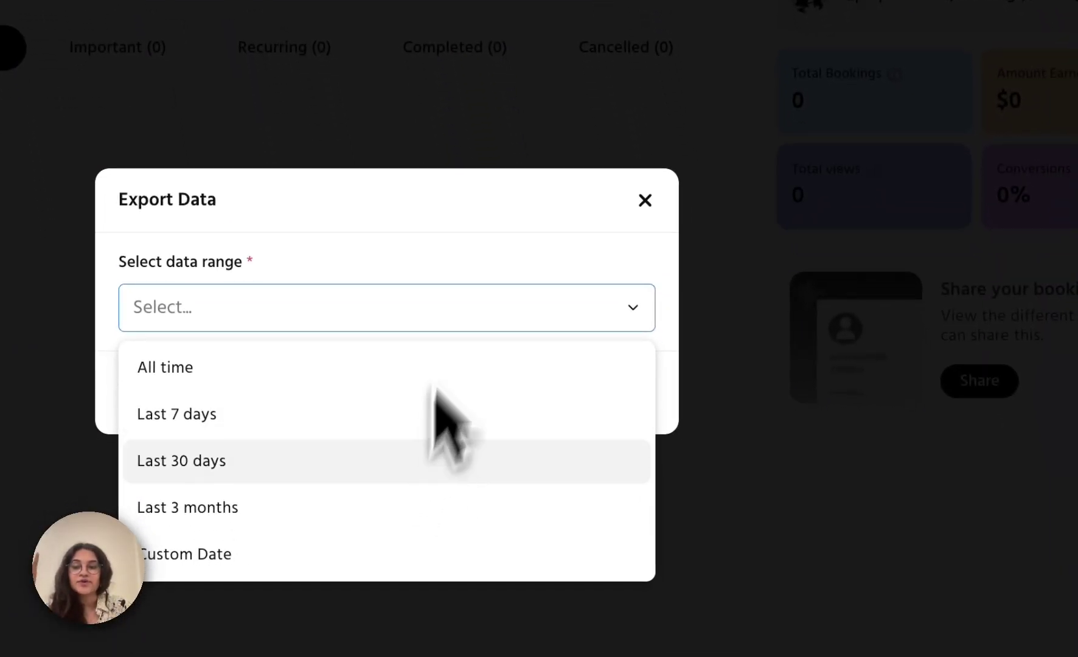
left_click(607, 454)
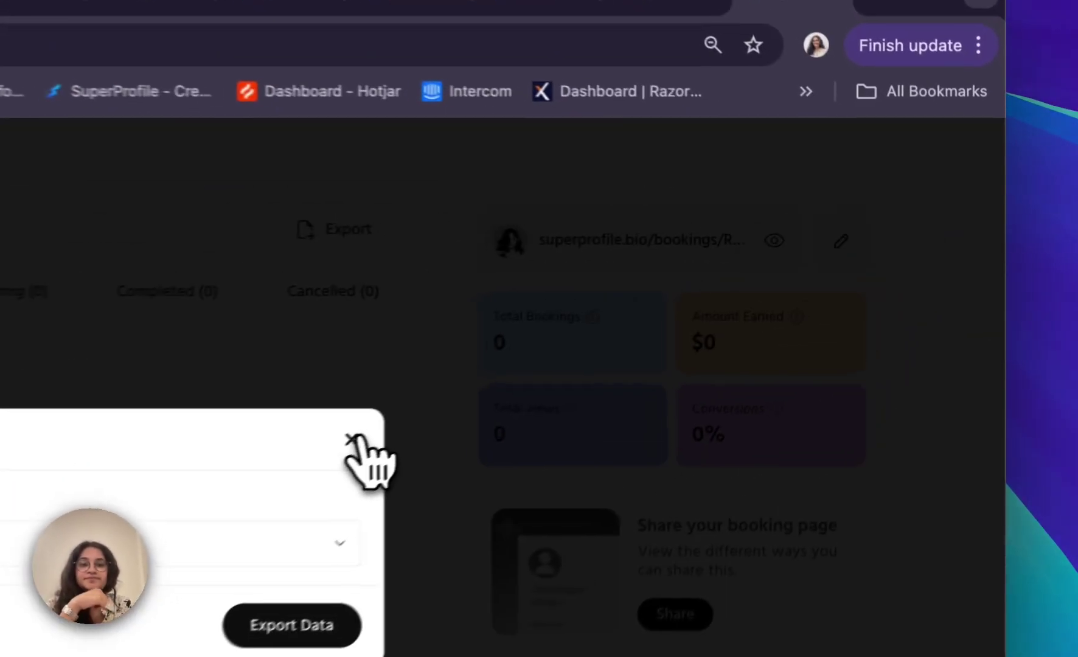
left_click(669, 317)
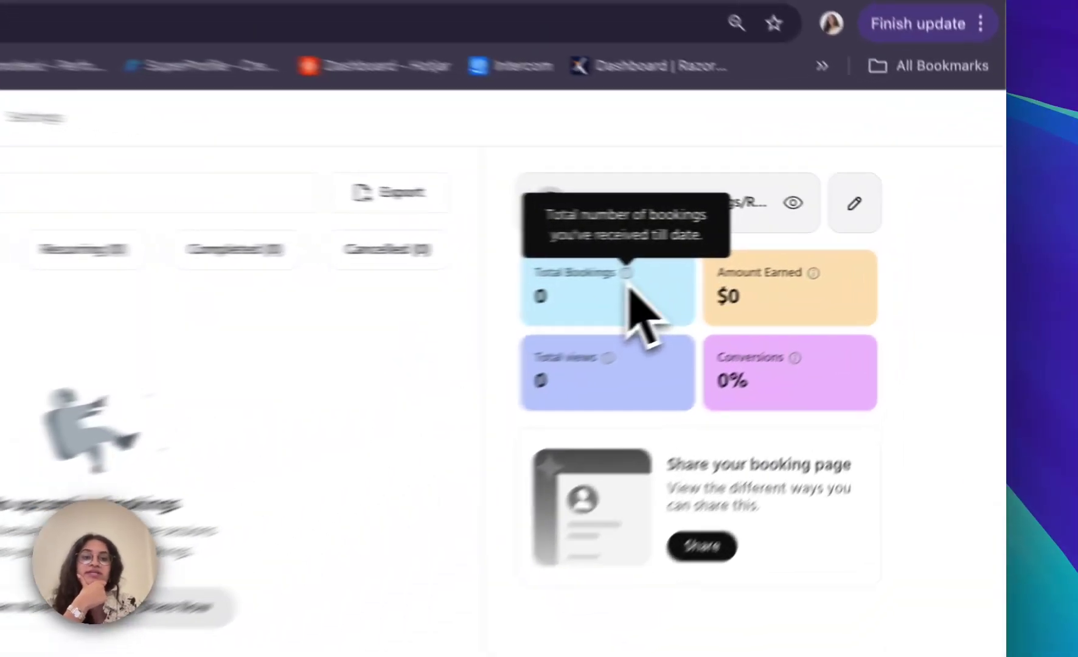
- Read the explanations of the booking statistics and review the options for sharing the booking page
mouse_move(791, 281)
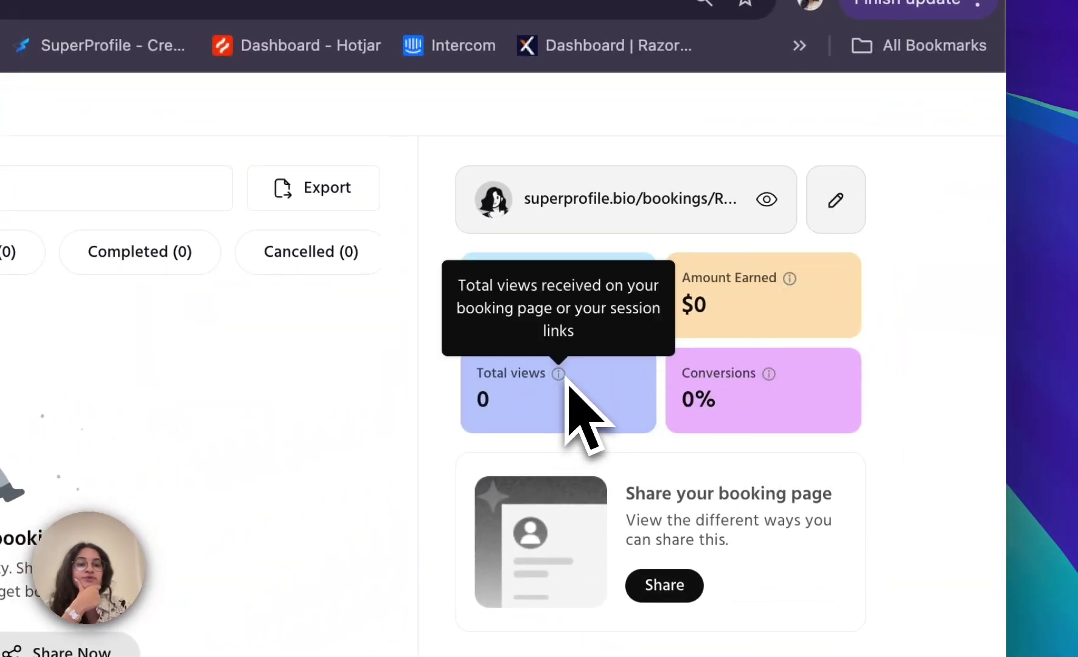
mouse_move(776, 380)
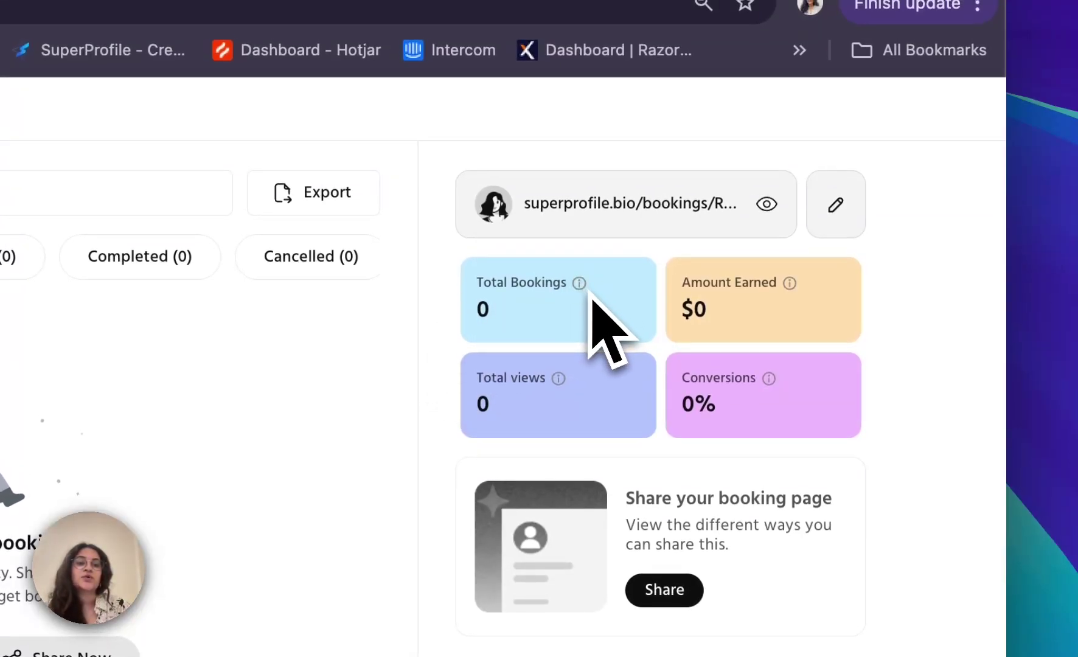
mouse_move(789, 285)
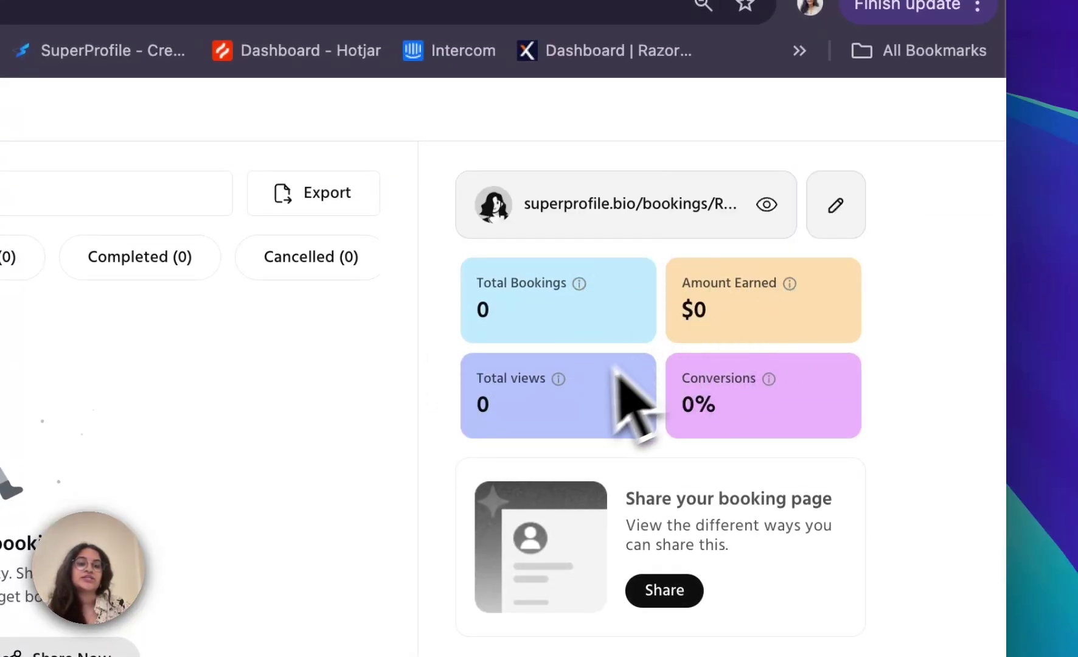
mouse_move(771, 388)
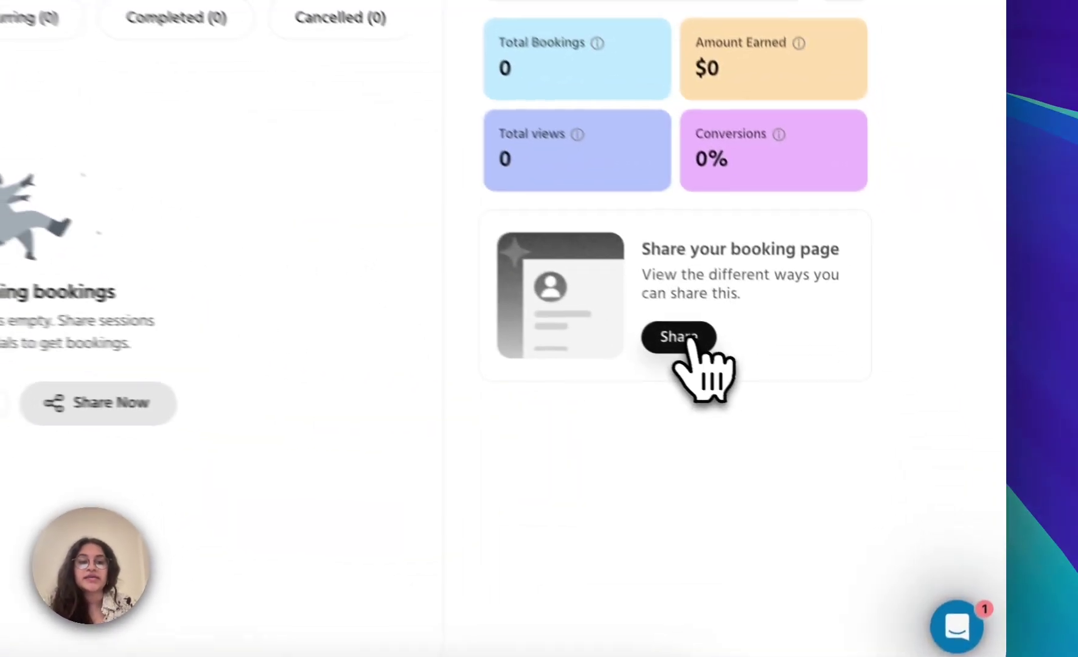
left_click(844, 409)
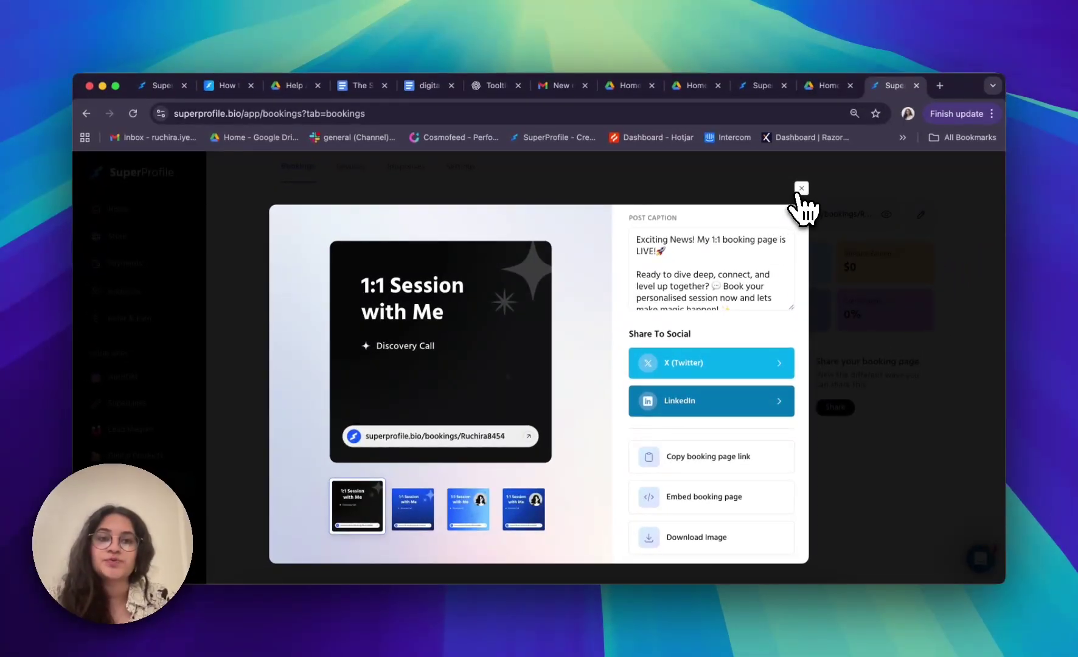
left_click(801, 189)
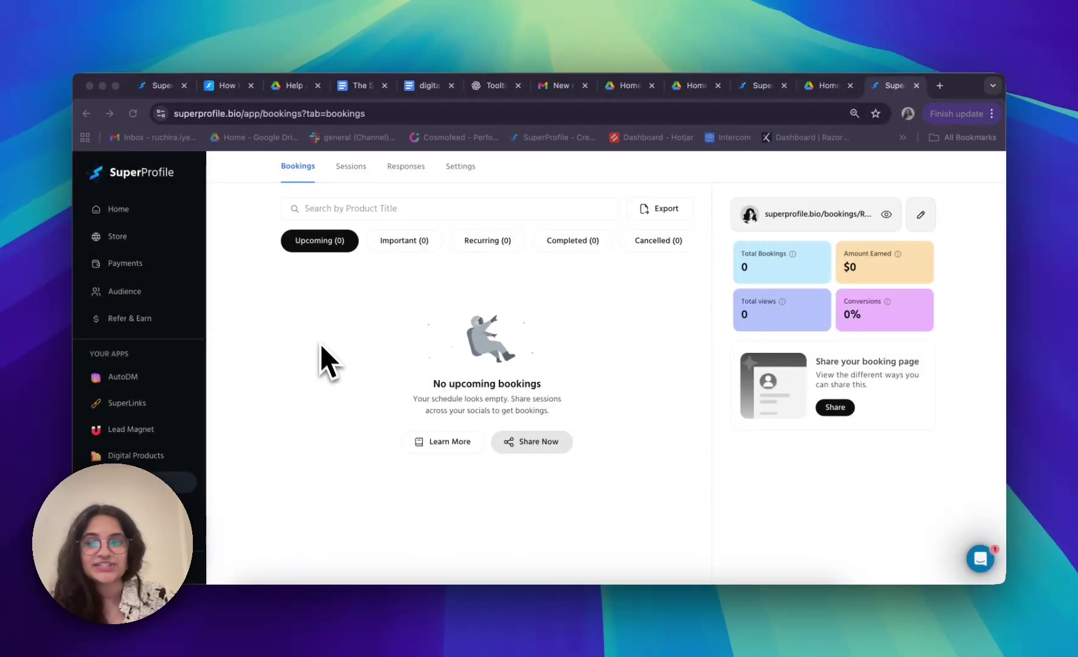
- Start creating a new 1:1 session and compare its mobile and desktop previews, ending on the desktop view
left_click(350, 166)
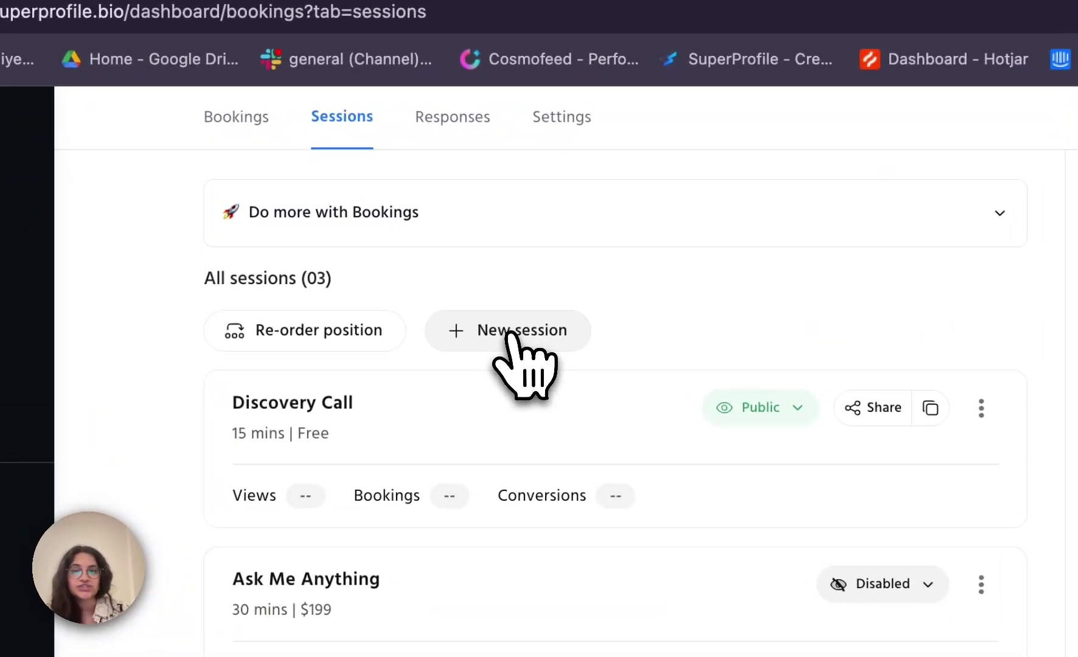
left_click(434, 273)
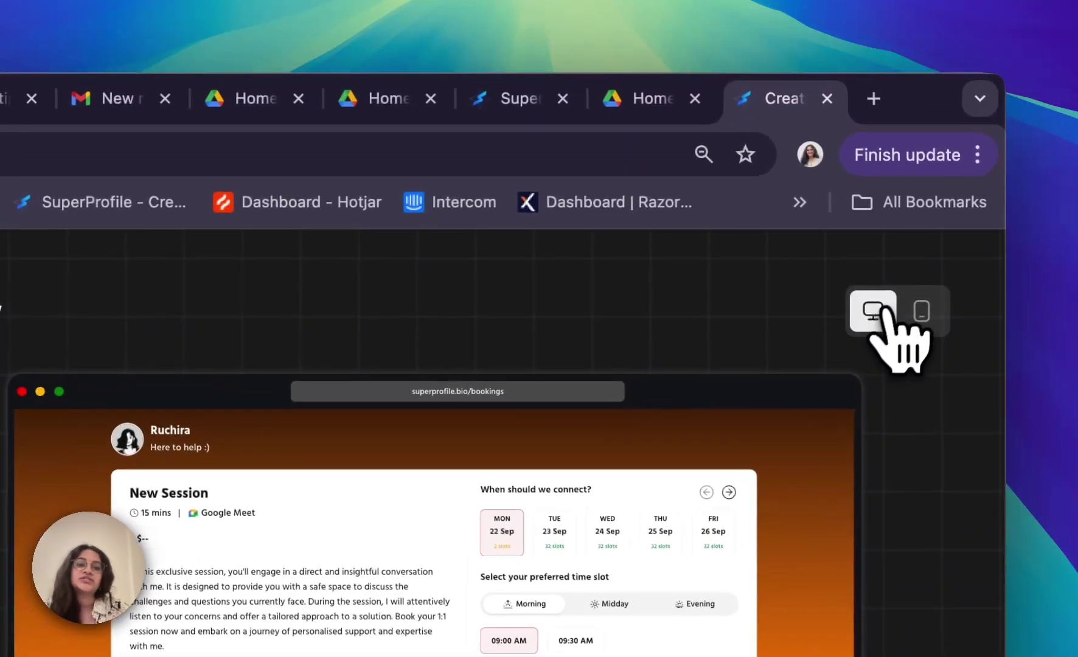
left_click(921, 316)
left_click(884, 317)
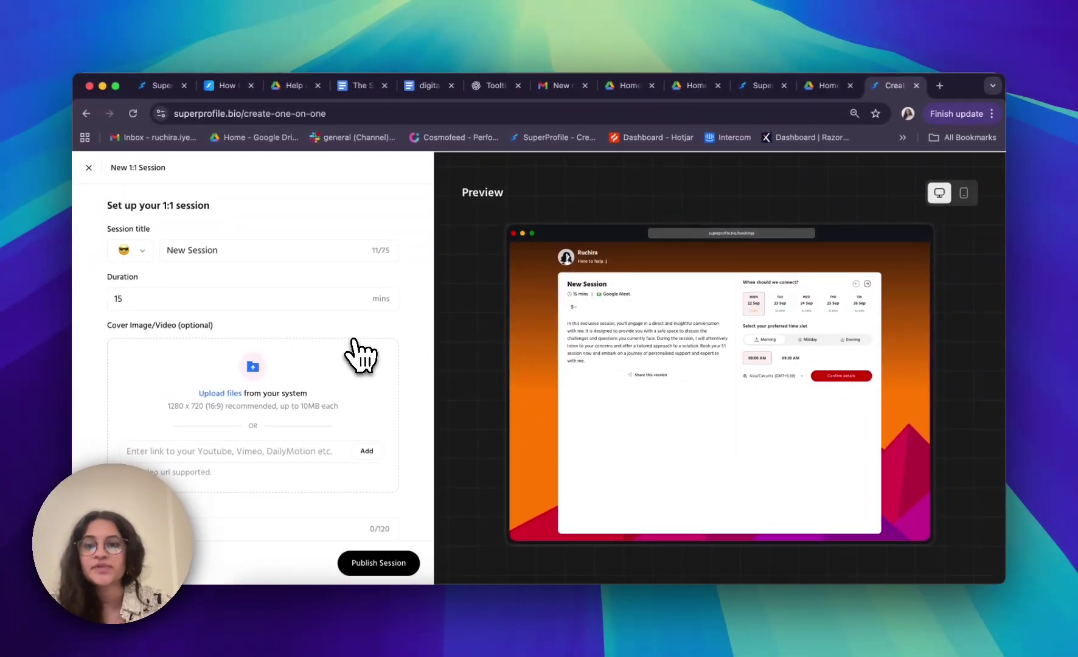
- Title the session with the host's first name followed by "'s internet corner", and view the title emoji choices without picking one
left_click(255, 252)
triple_click(255, 252)
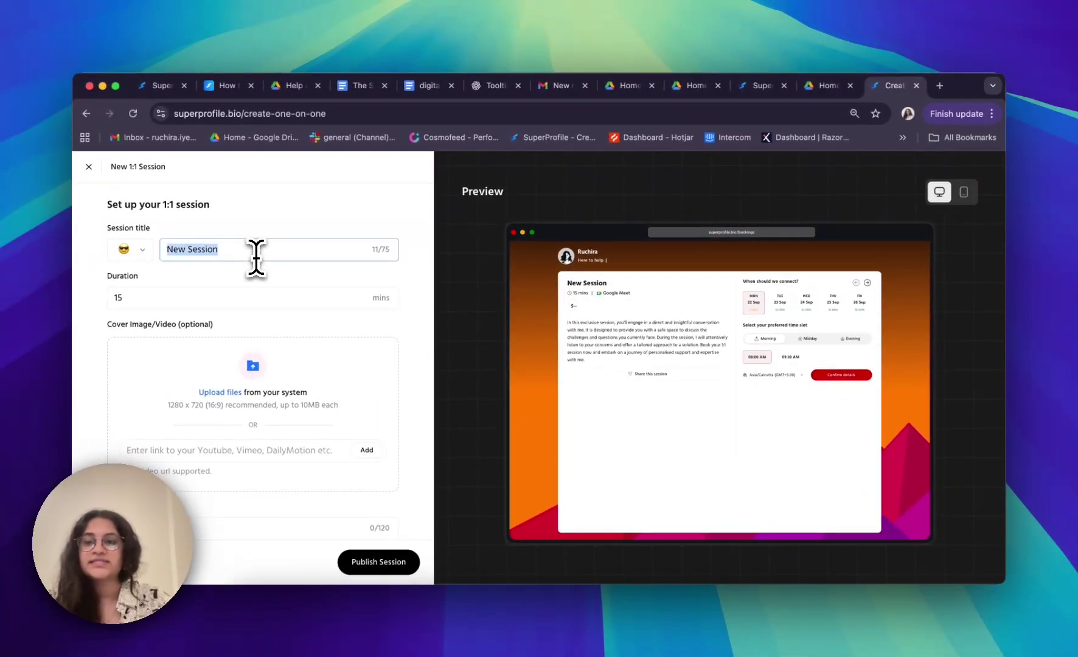
type("Ruchira's internet corner")
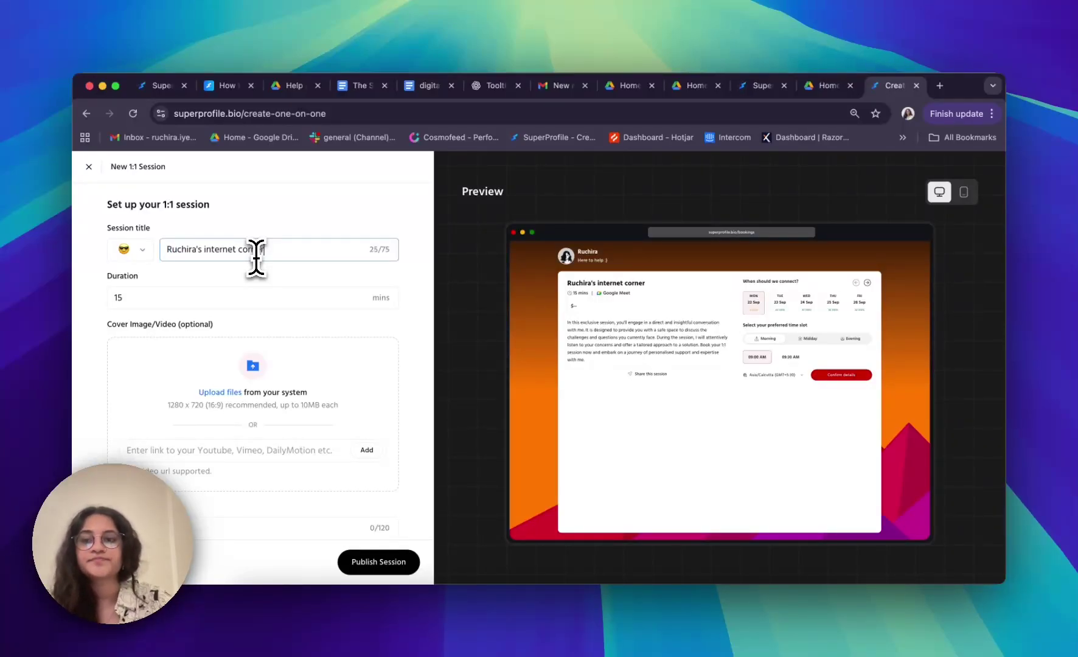
scroll(171, 235, "down", 1)
left_click(145, 229)
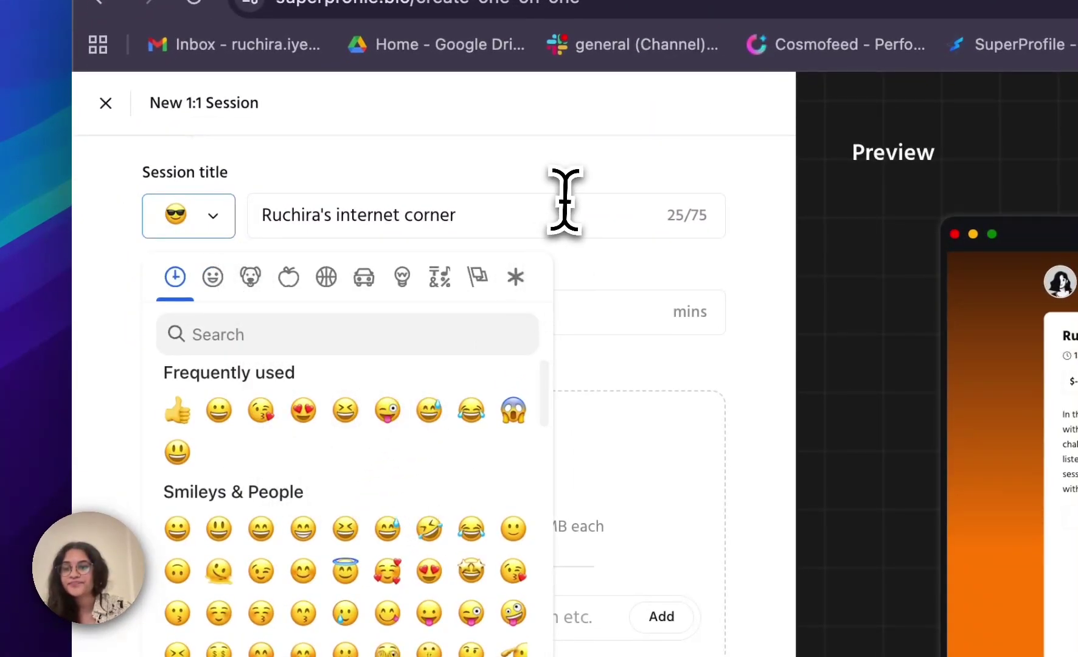
left_click(564, 201)
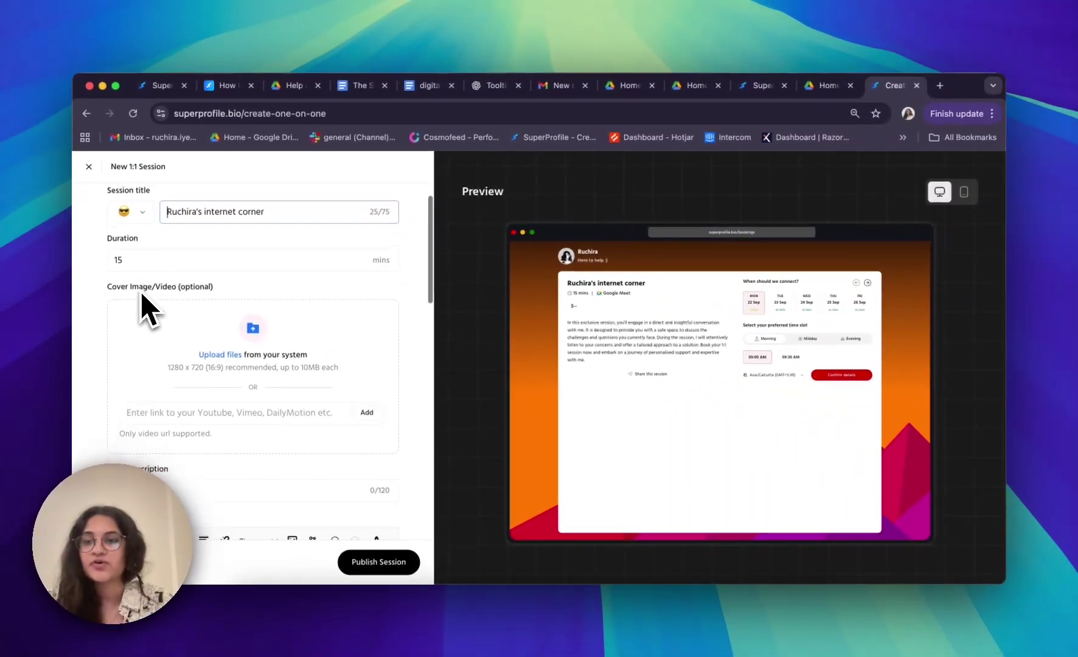
- Review the meeting location options for the session and close the location editor without updating it
scroll(216, 341, "down", 2)
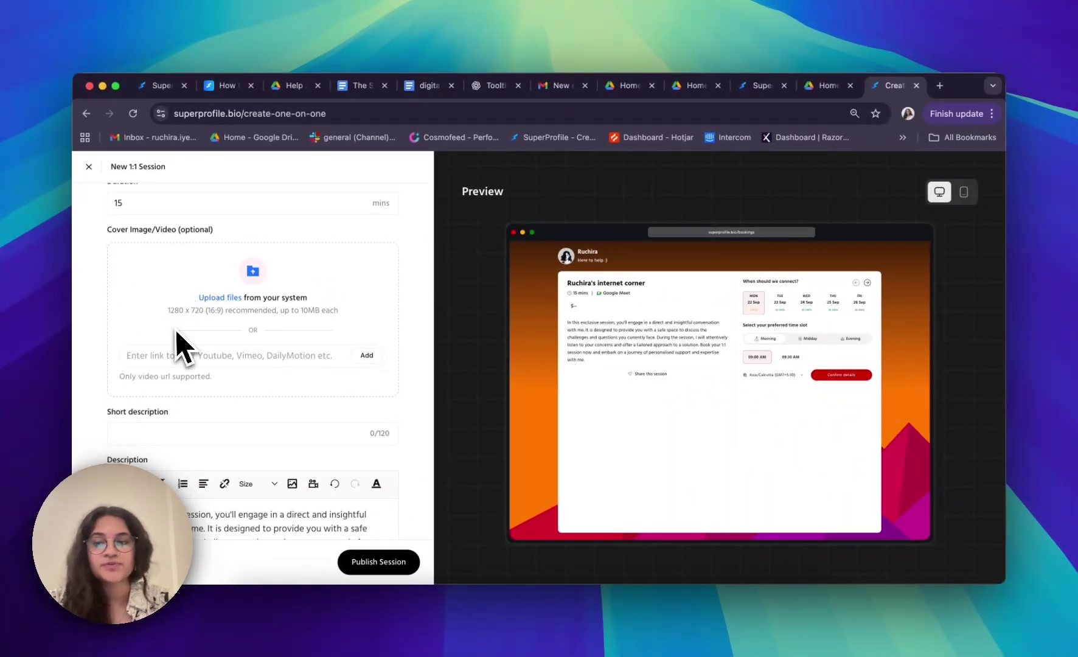
scroll(175, 330, "down", 3)
scroll(174, 333, "down", 4)
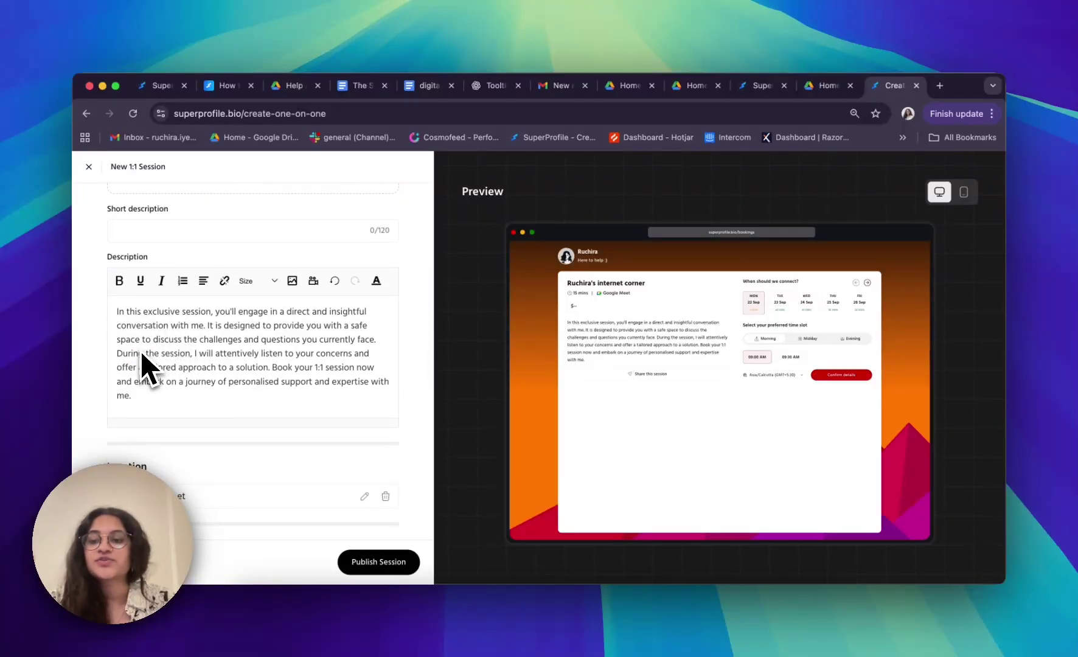
scroll(139, 353, "down", 1)
scroll(169, 416, "down", 2)
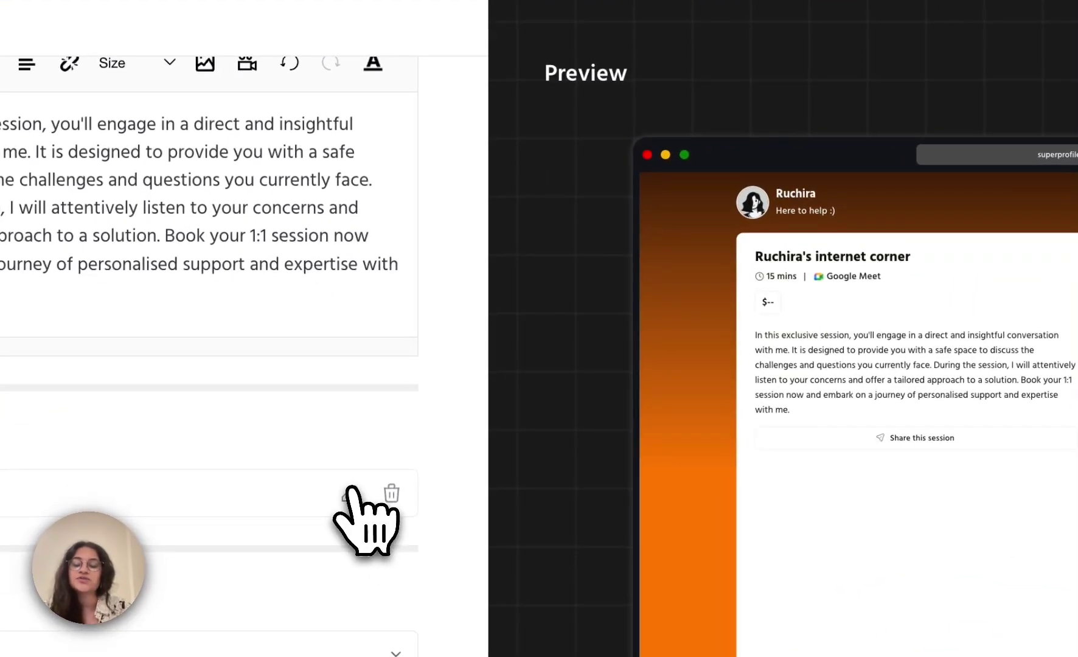
left_click(350, 492)
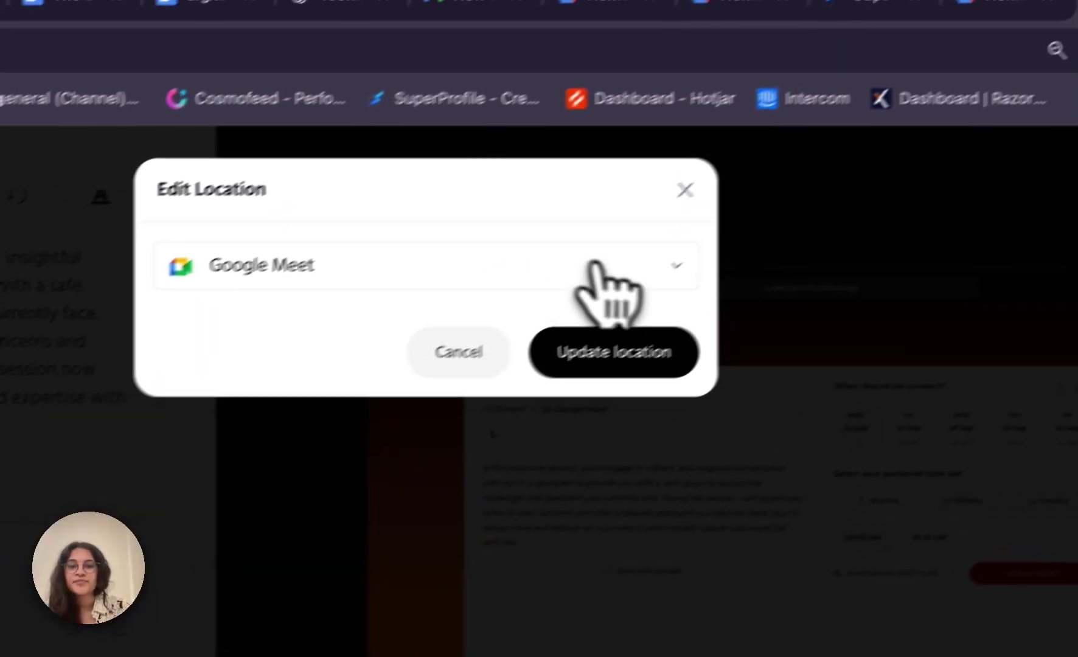
left_click(936, 131)
scroll(523, 433, "down", 3)
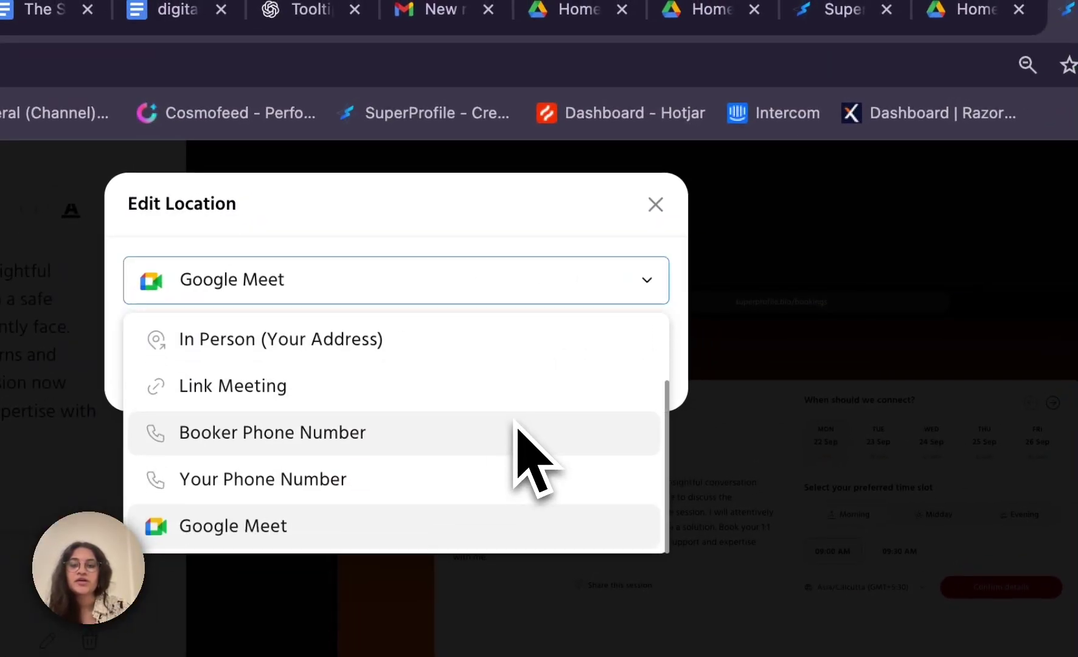
scroll(517, 433, "up", 3)
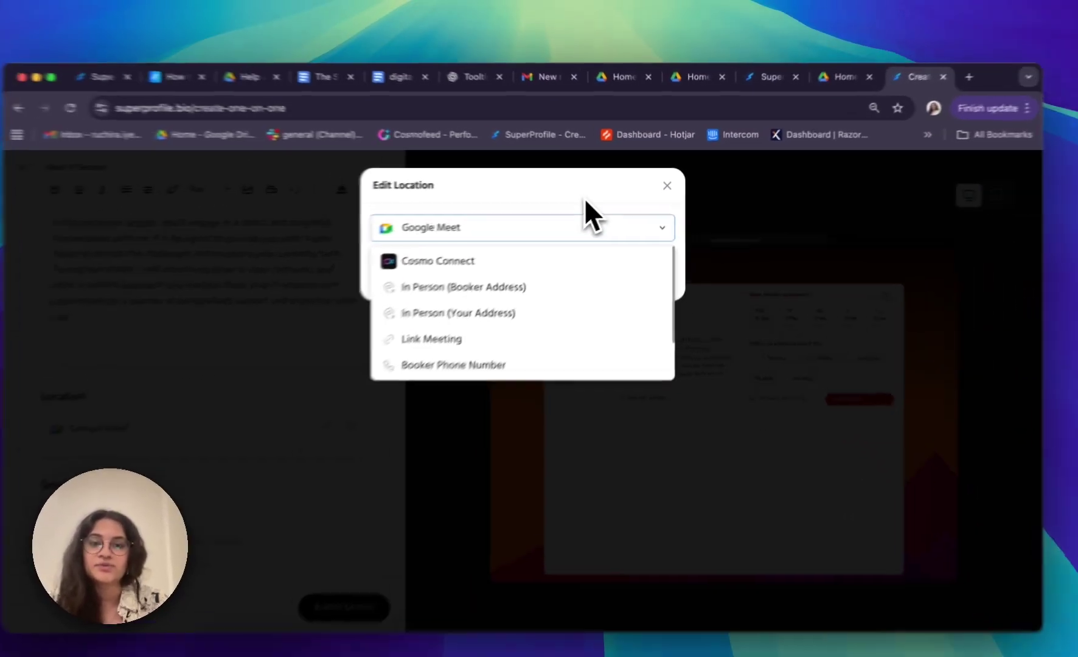
left_click(604, 222)
left_click(668, 183)
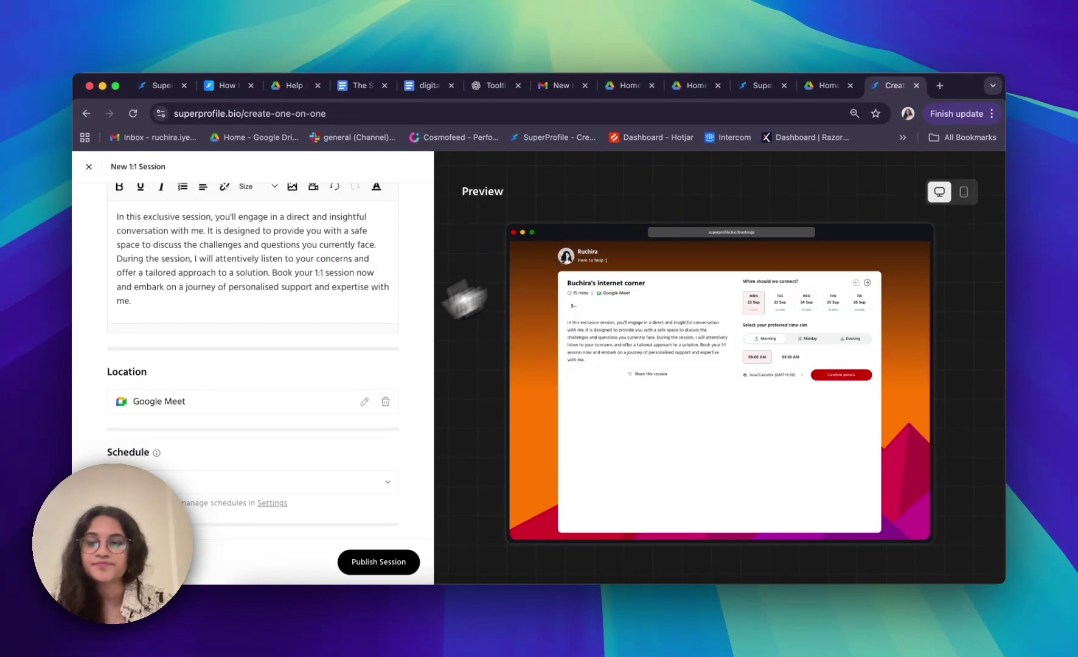
- Check which schedules are available for the session, keeping the Default schedule
scroll(340, 365, "down", 3)
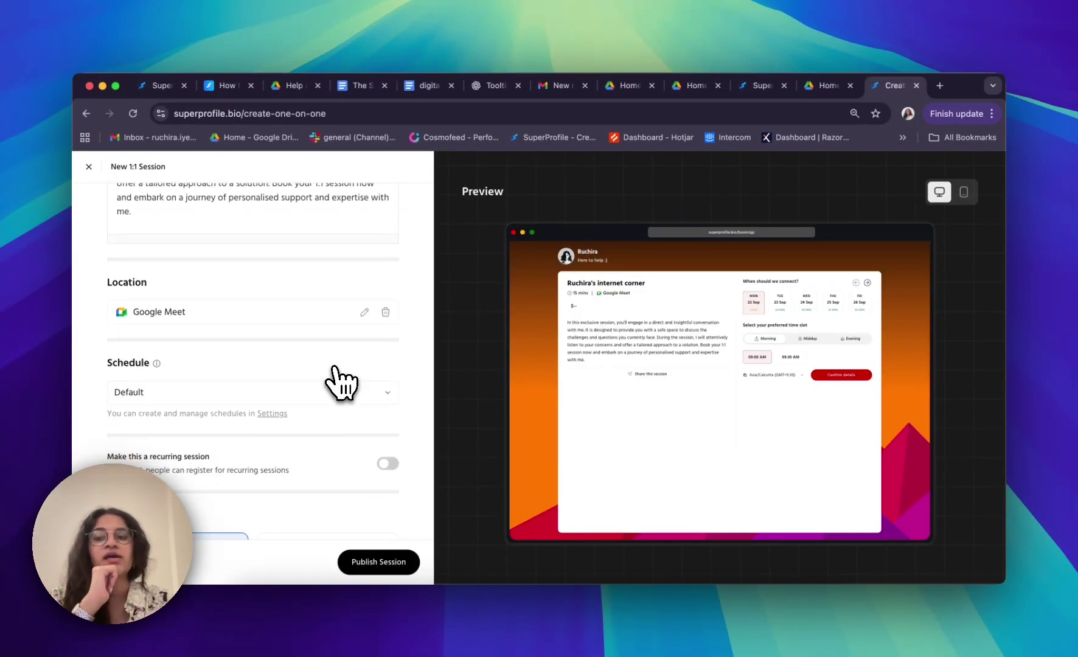
scroll(341, 377, "down", 2)
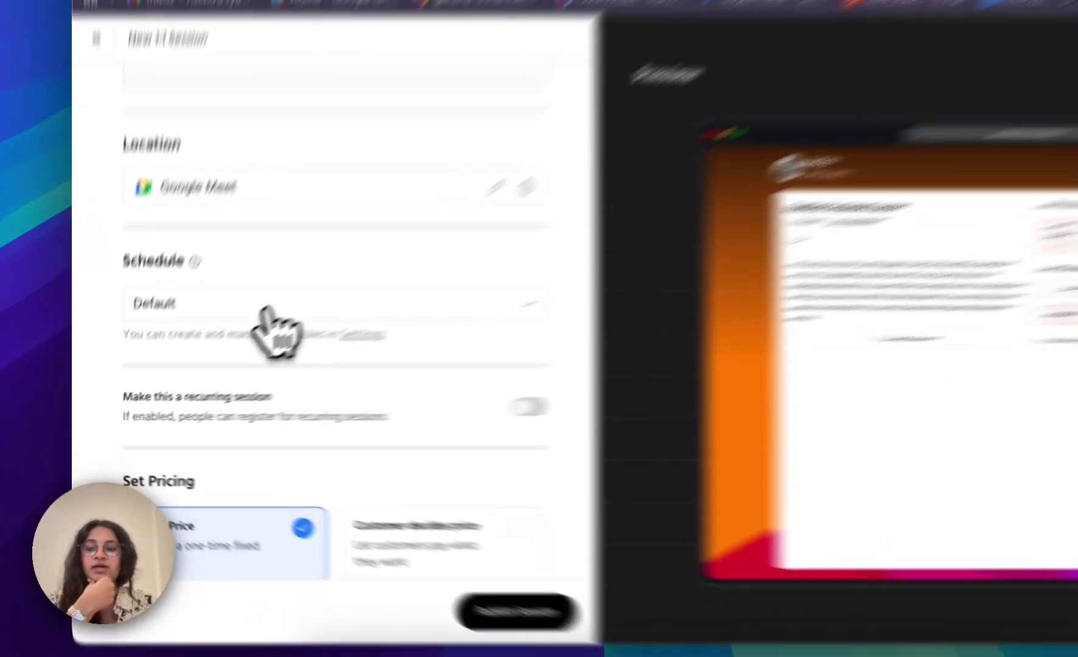
left_click(210, 350)
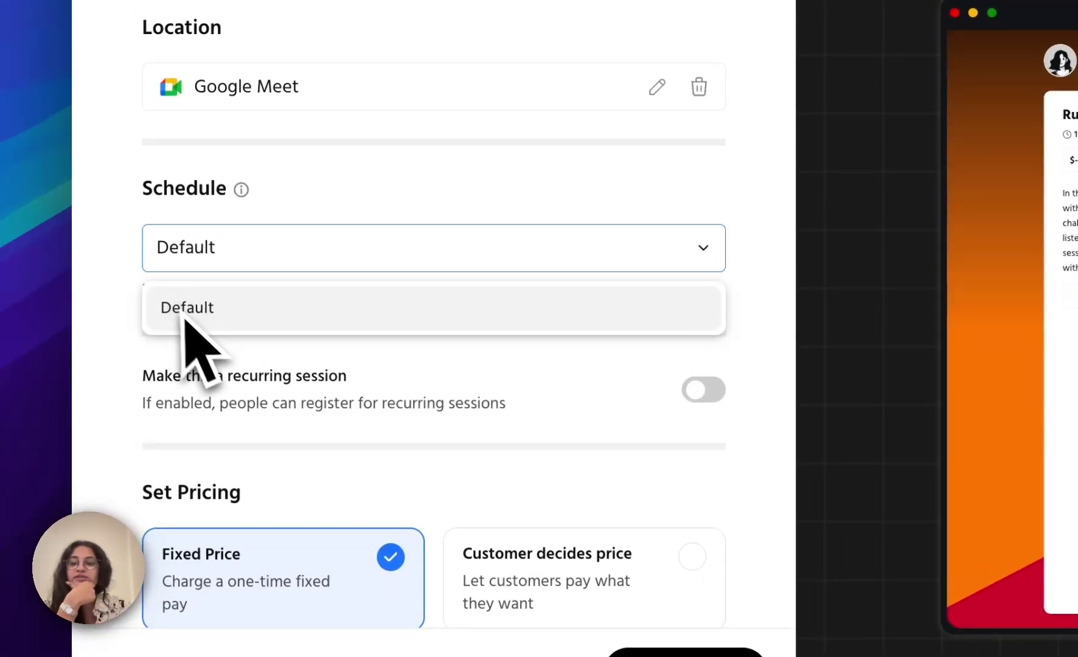
left_click(277, 246)
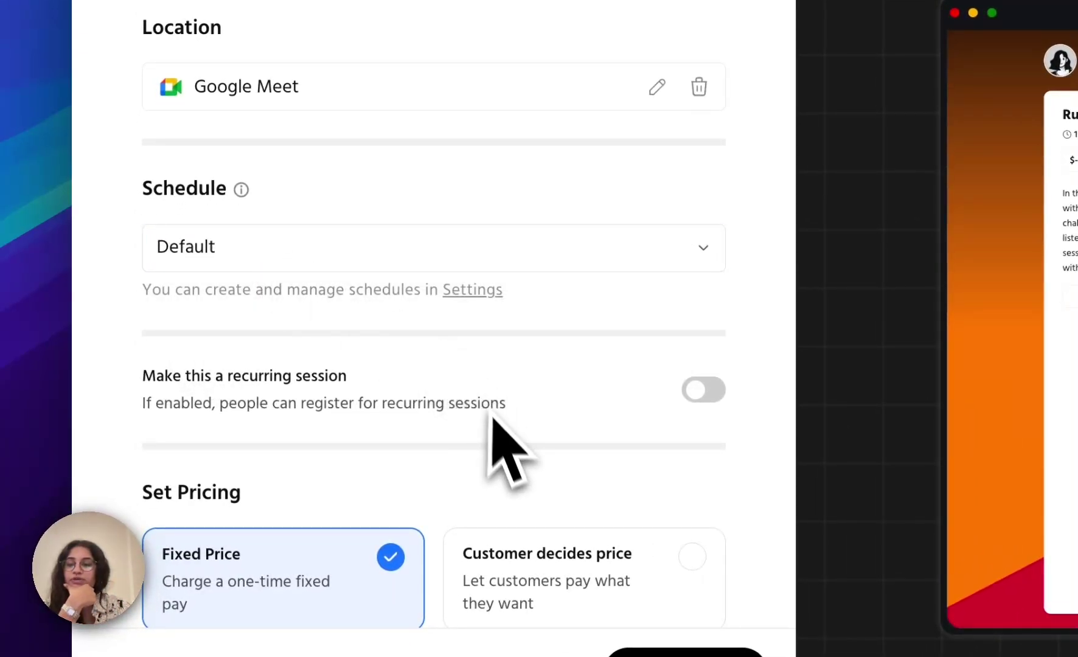
- Make this a recurring session that repeats every 2 hours for a maximum of 3 sessions
scroll(502, 444, "down", 2)
scroll(502, 444, "down", 3)
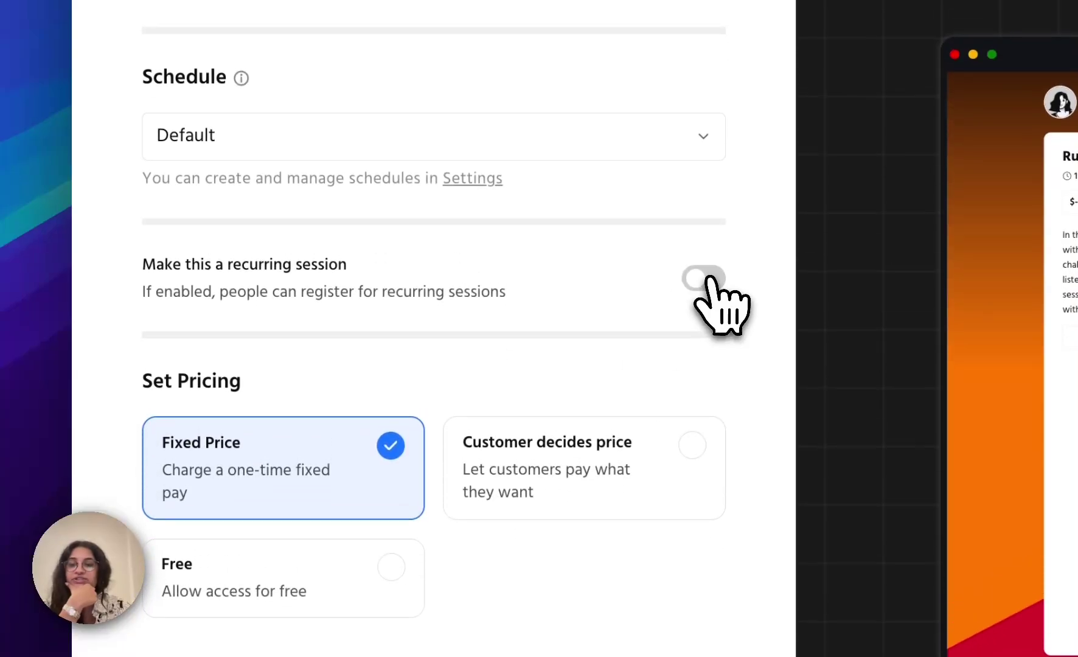
left_click(706, 238)
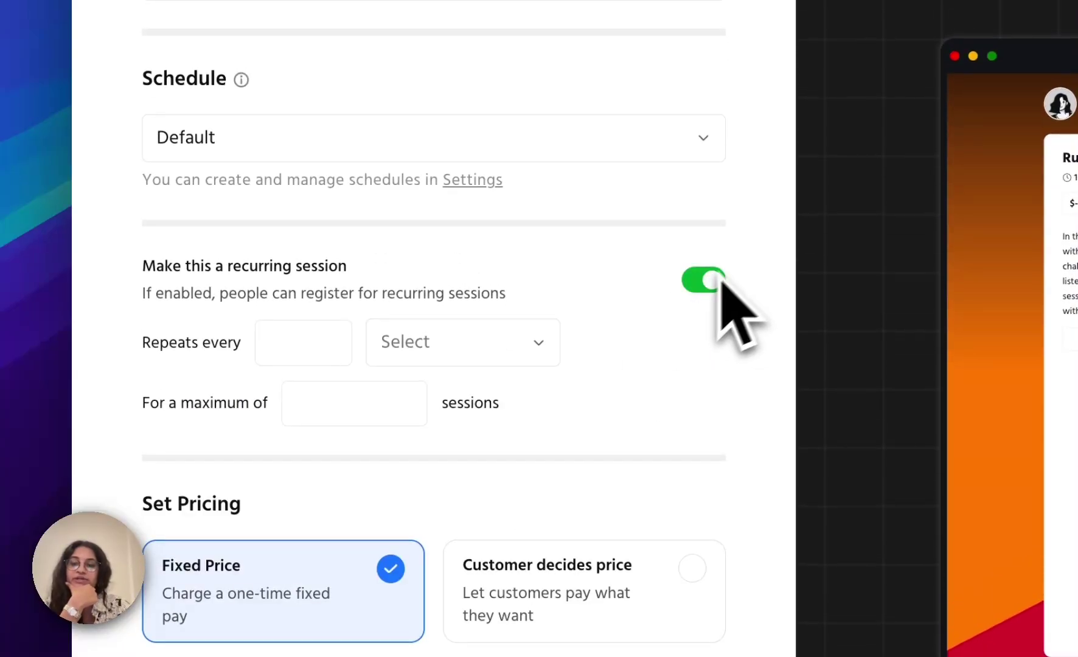
left_click(297, 351)
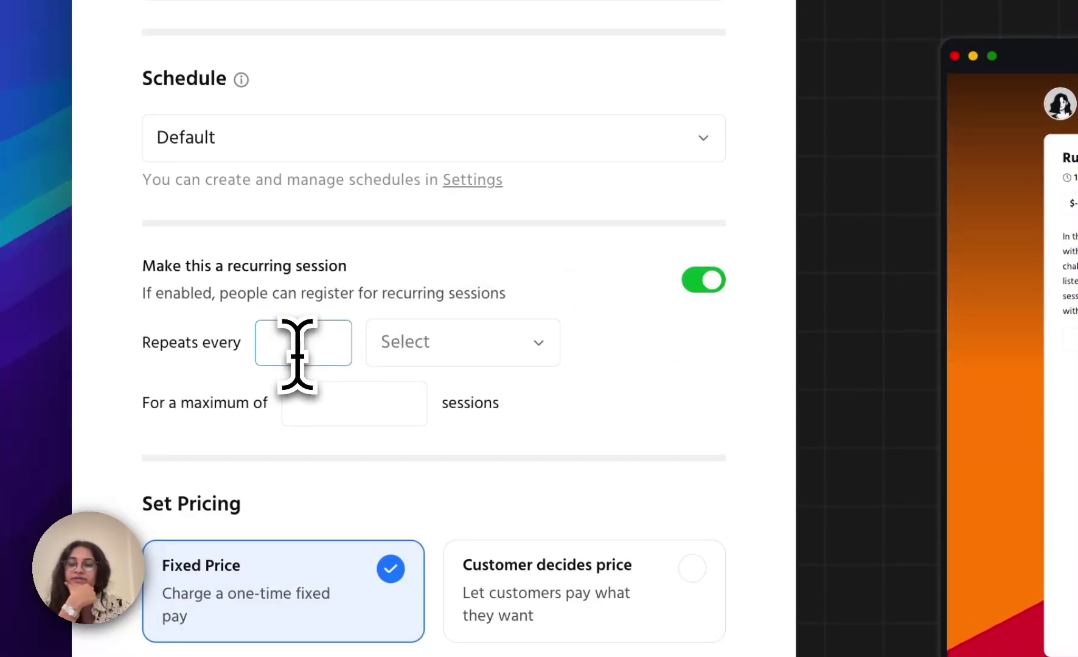
type("2")
left_click(403, 350)
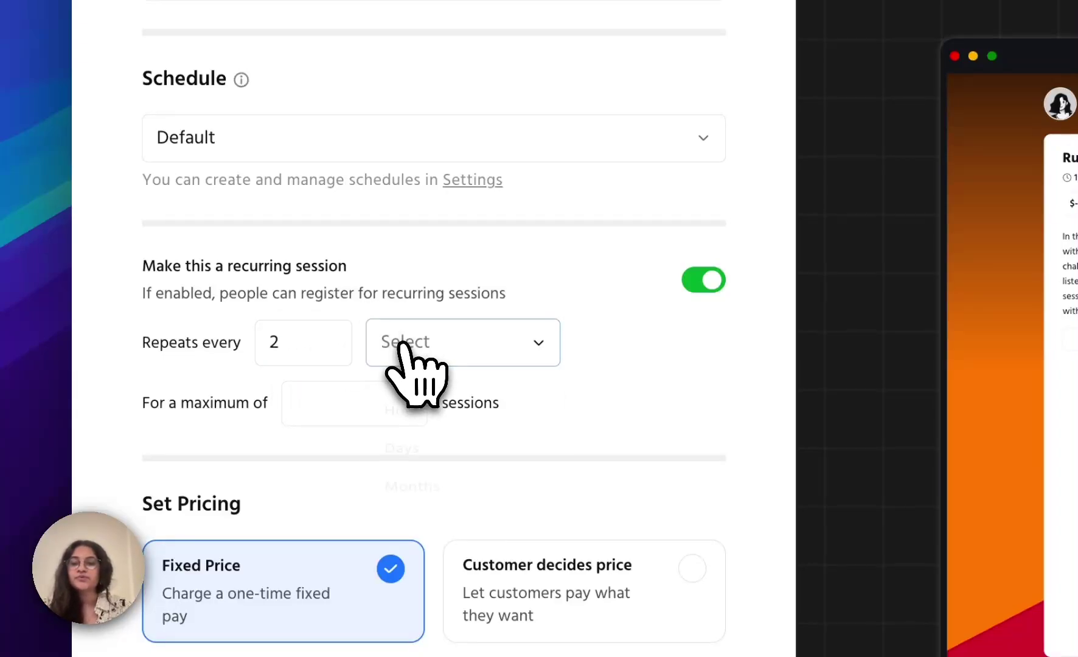
left_click(467, 403)
left_click(364, 402)
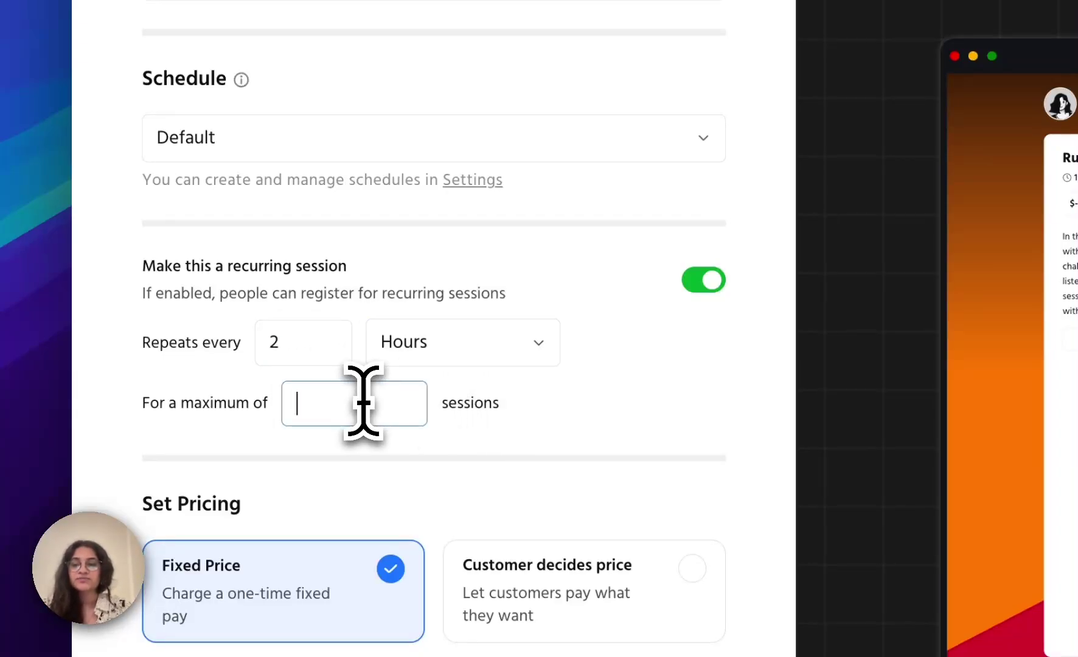
scroll(363, 403, "down", 1)
type("3")
- Compare the customer-decided and per-session pricing options, and set the session's pricing to Free
scroll(381, 440, "down", 2)
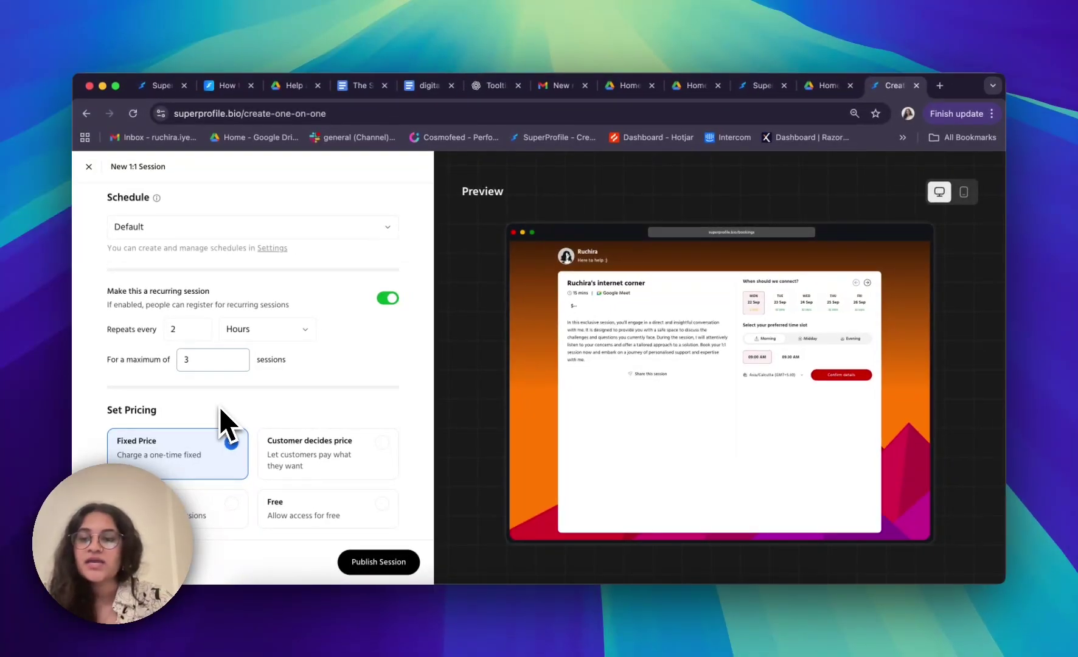
scroll(247, 409, "down", 2)
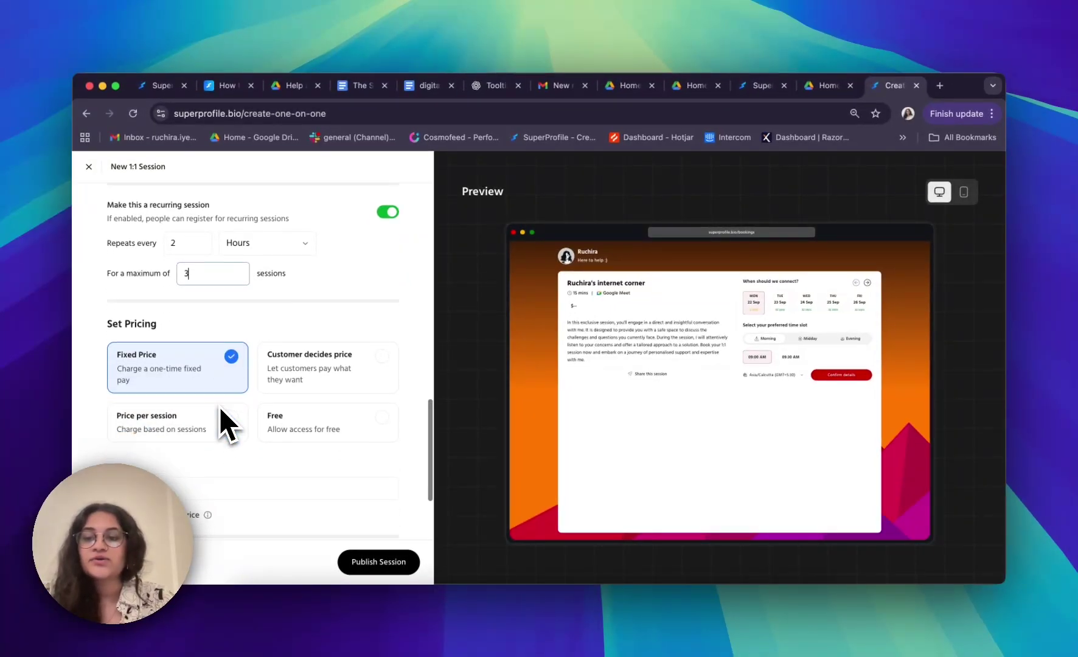
scroll(203, 424, "down", 1)
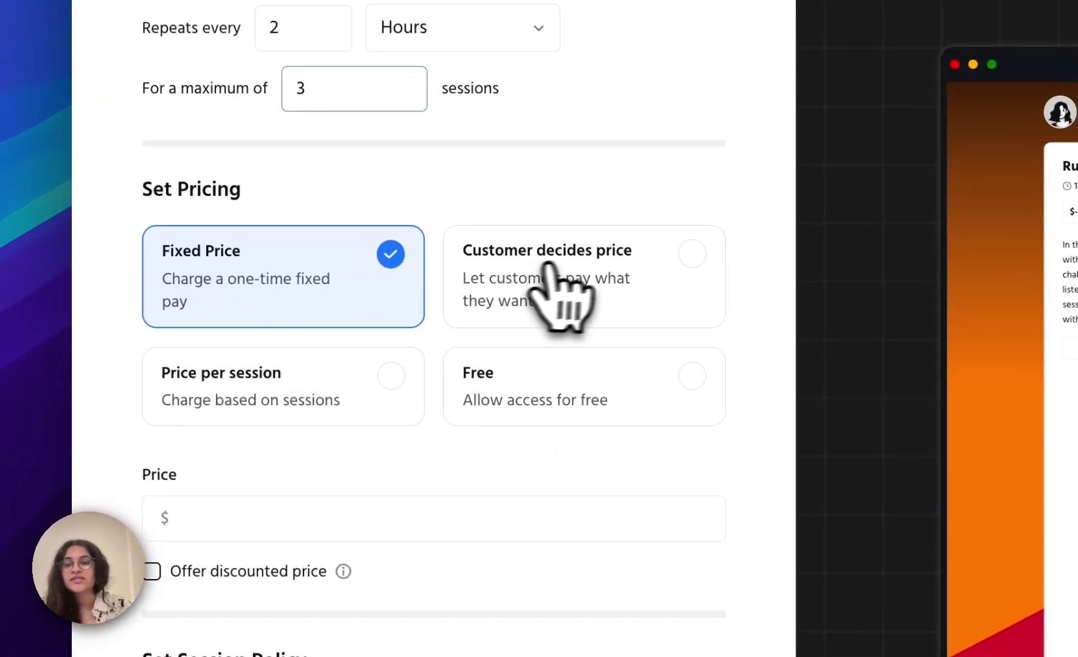
left_click(494, 283)
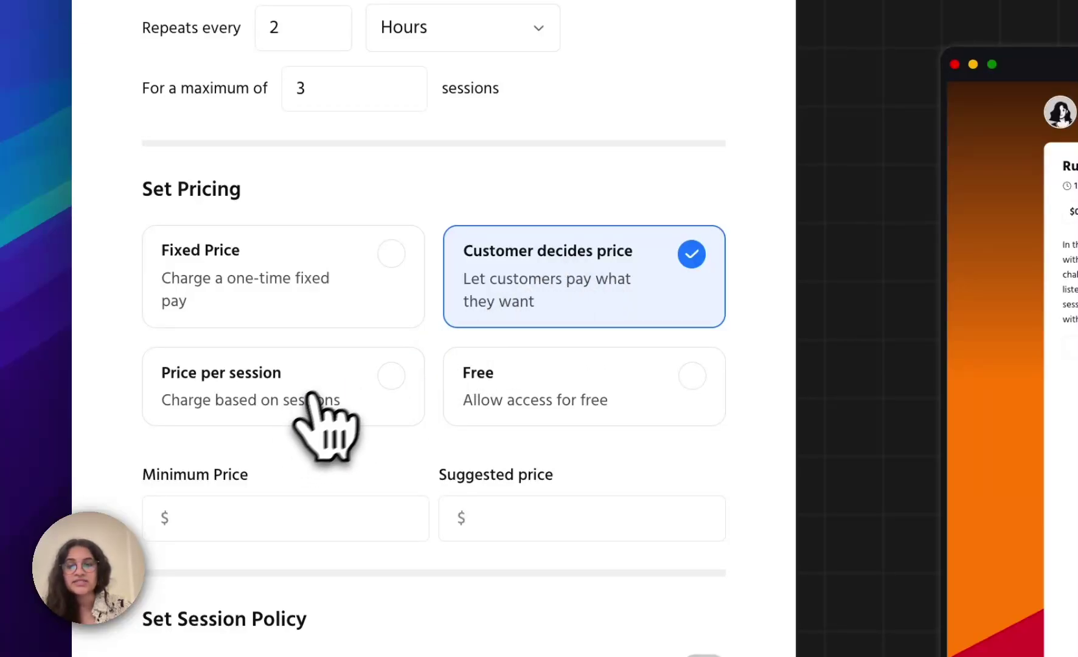
left_click(332, 381)
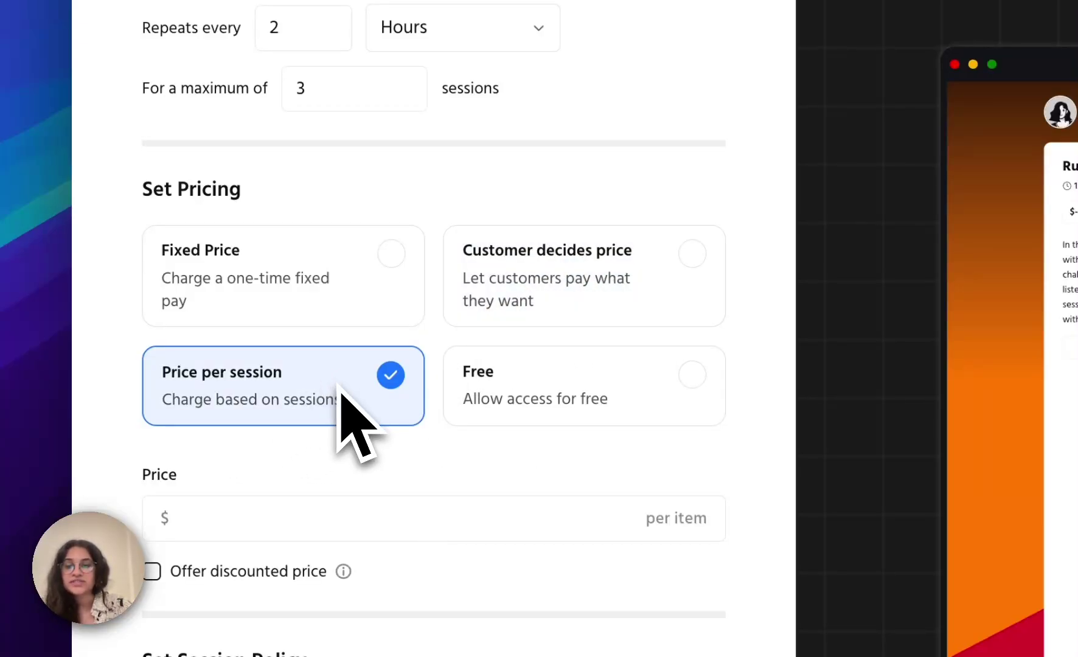
left_click(551, 383)
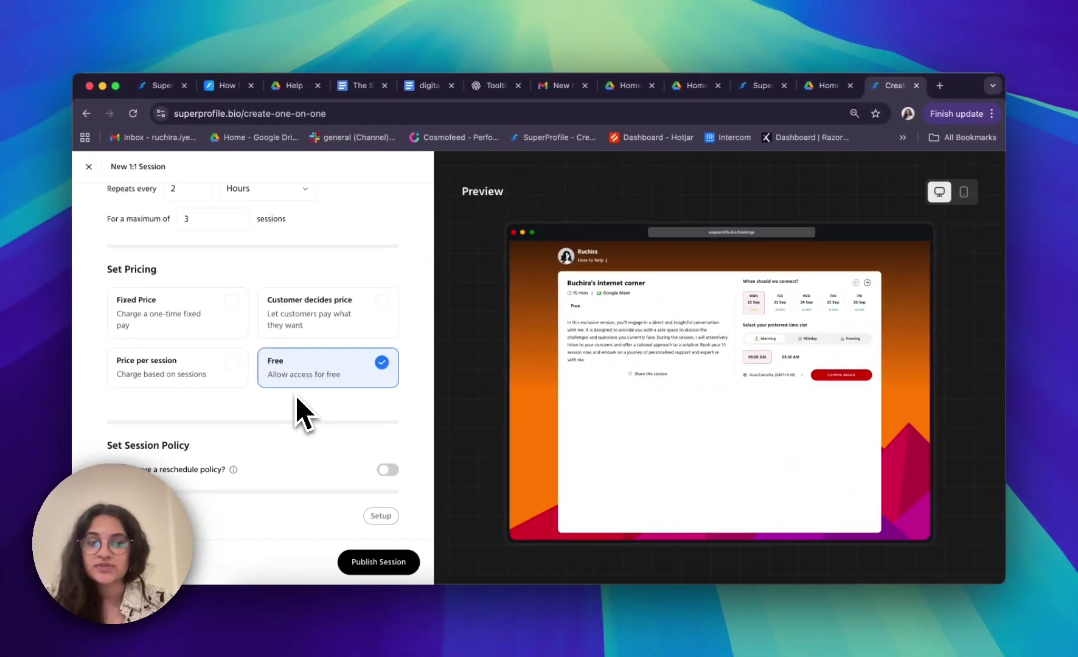
- Enable the reschedule policy to review its options, disable it again, and view the Ratings & Testimonials form without filling it in
scroll(296, 394, "down", 1)
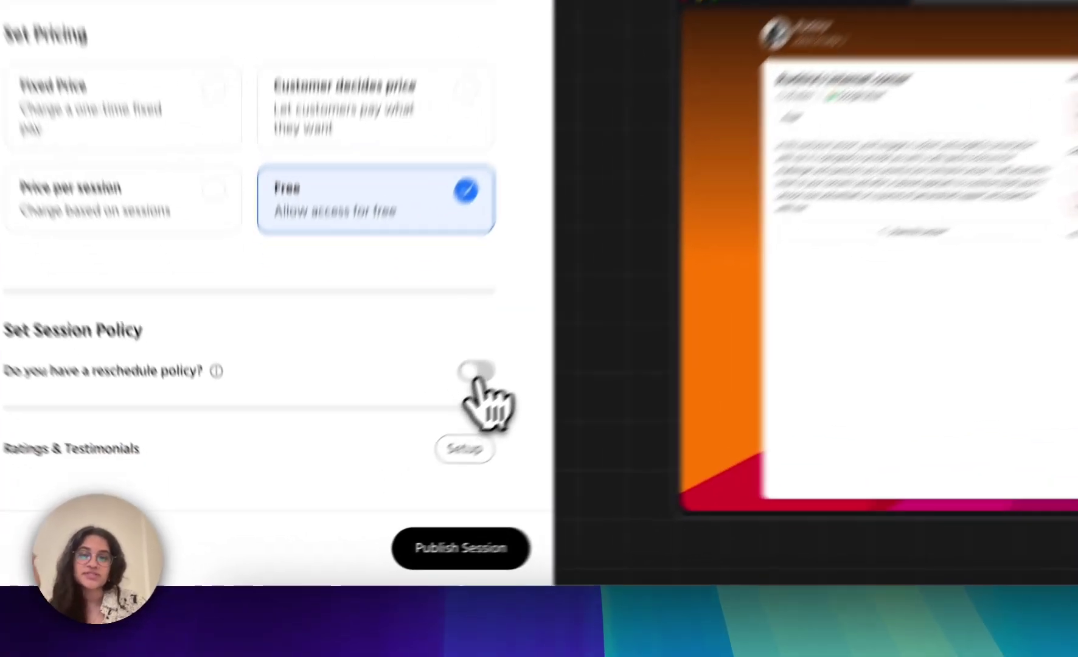
left_click(389, 456)
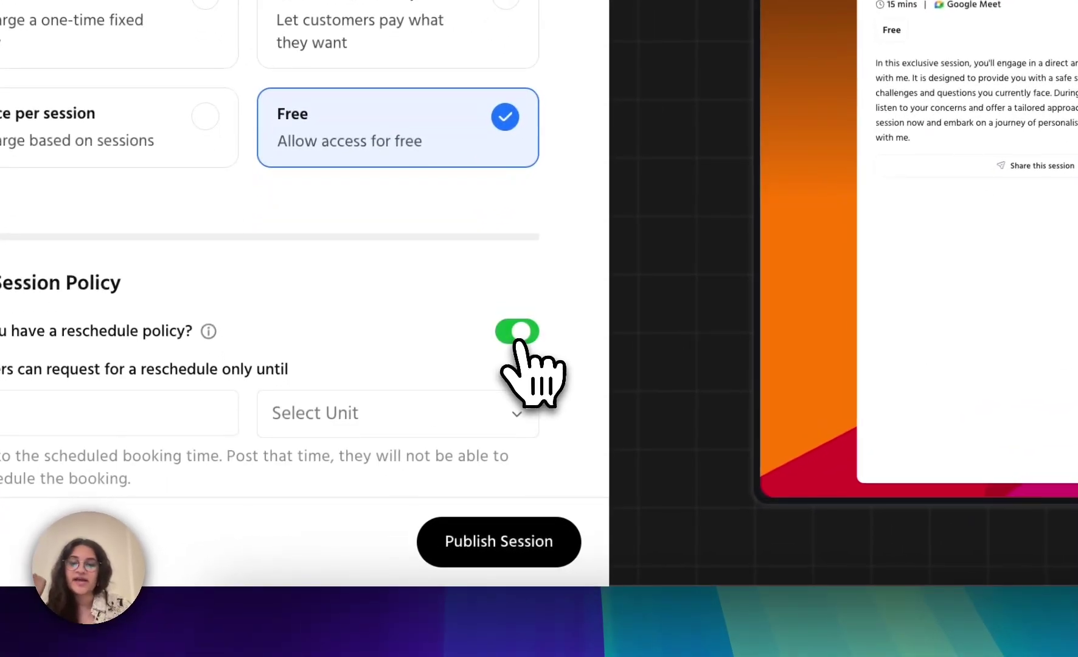
scroll(522, 331, "down", 1)
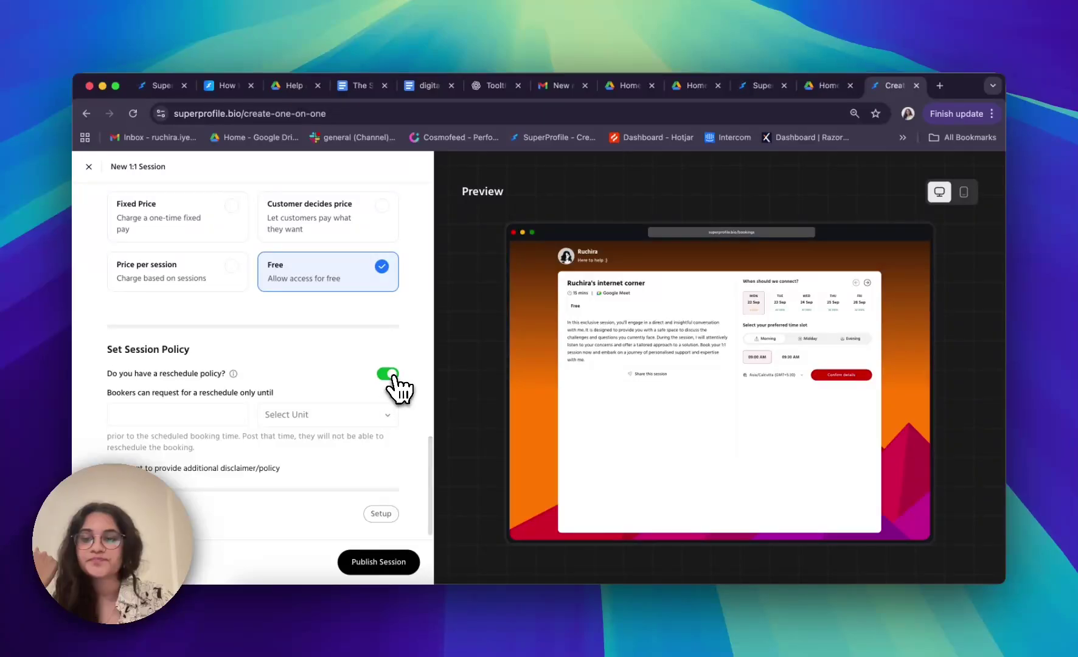
left_click(389, 374)
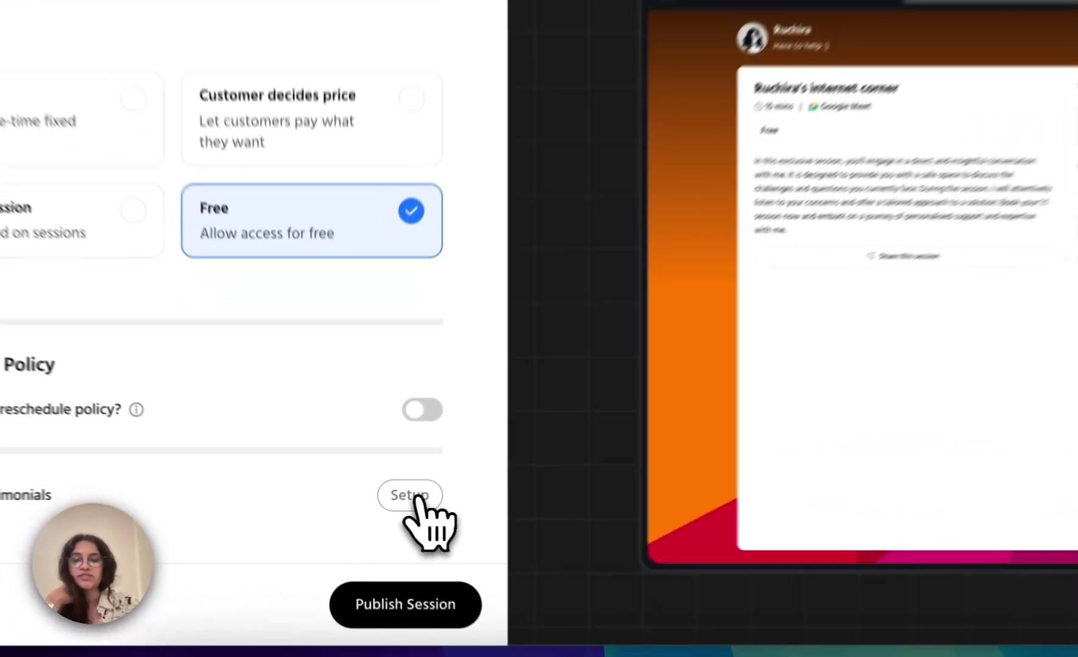
left_click(416, 497)
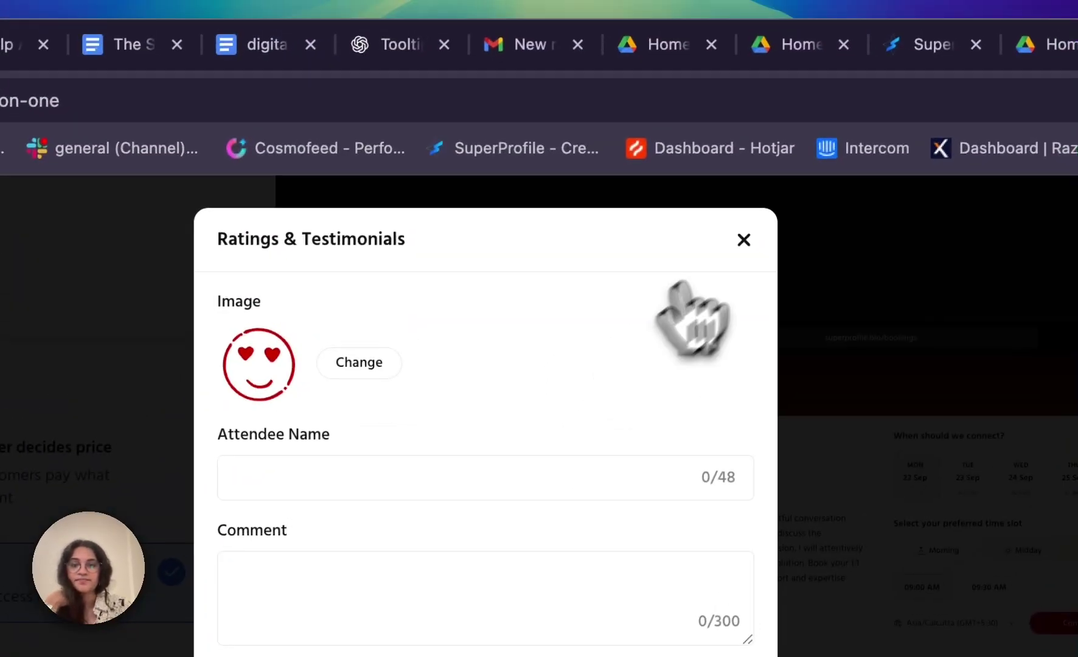
left_click(744, 239)
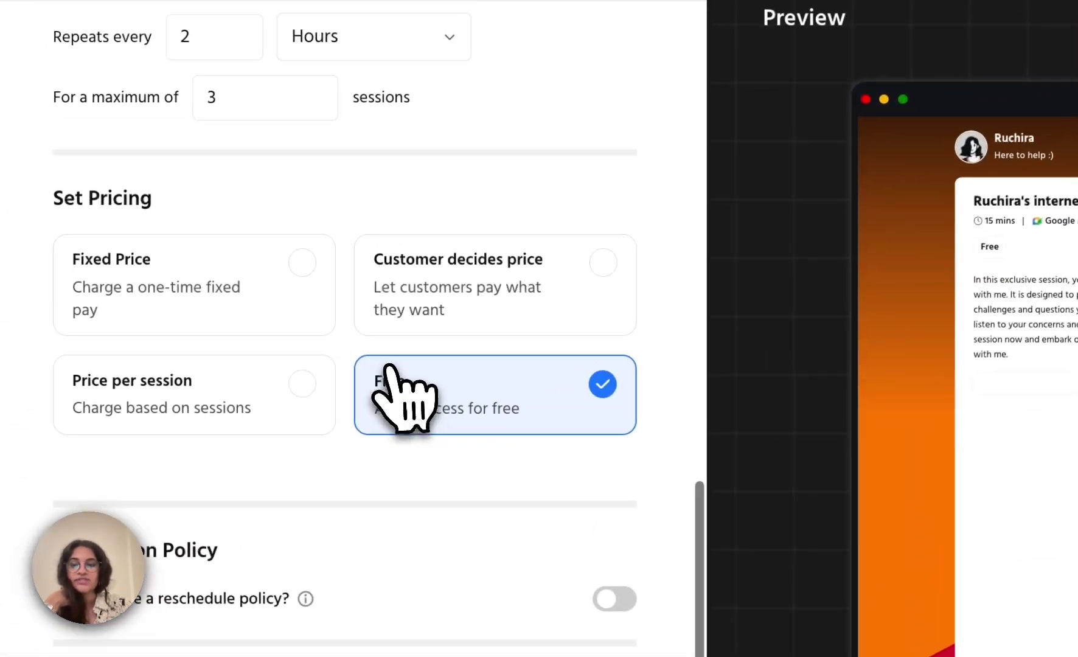
- Publish the new recurring 1:1 session
scroll(404, 397, "up", 10)
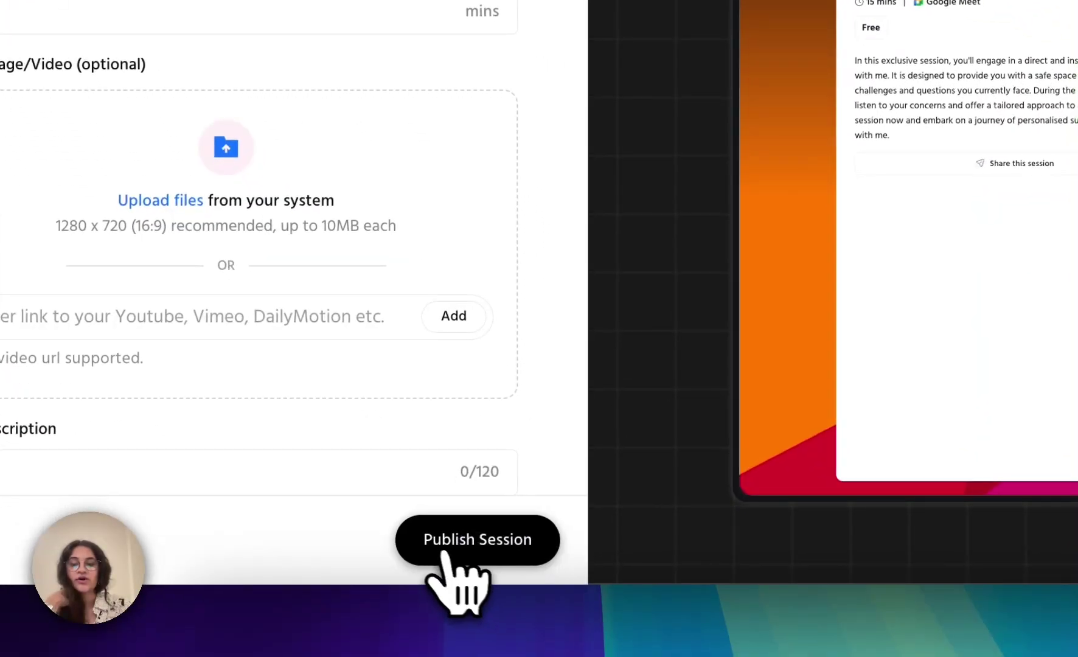
left_click(472, 541)
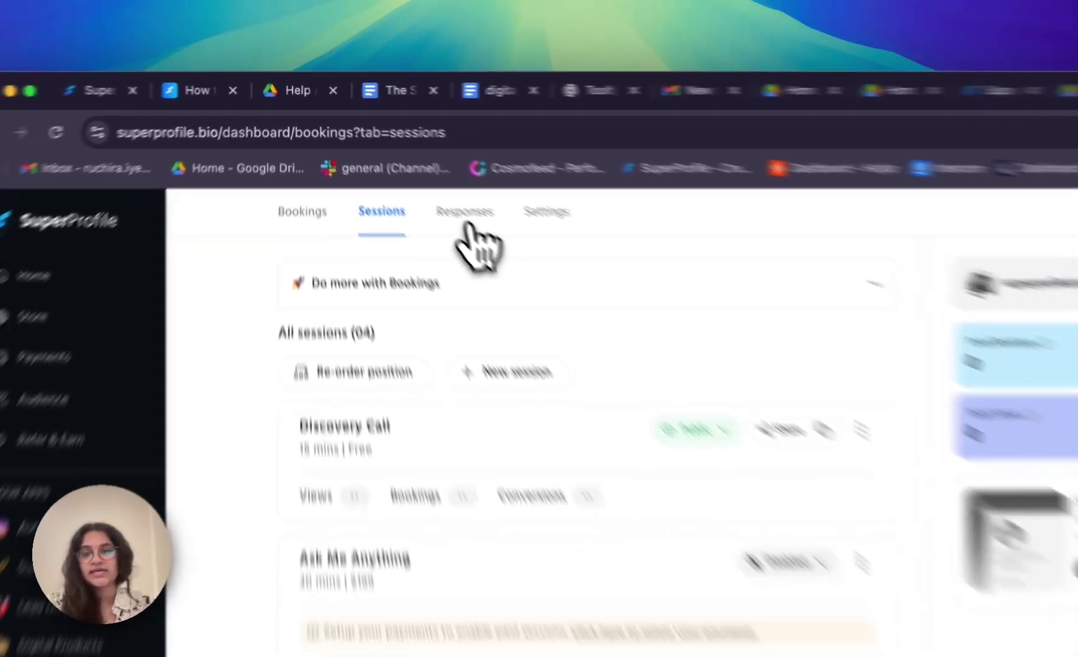
- Open the booking responses and examine the rating and review analysis for the newly published session
left_click(406, 167)
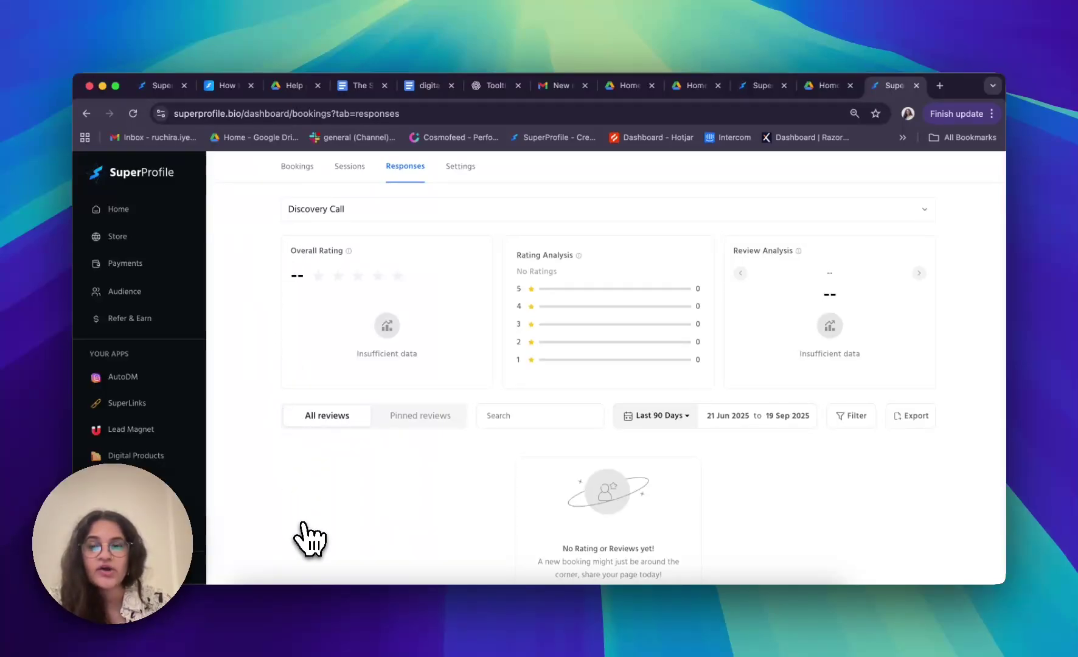
left_click(704, 218)
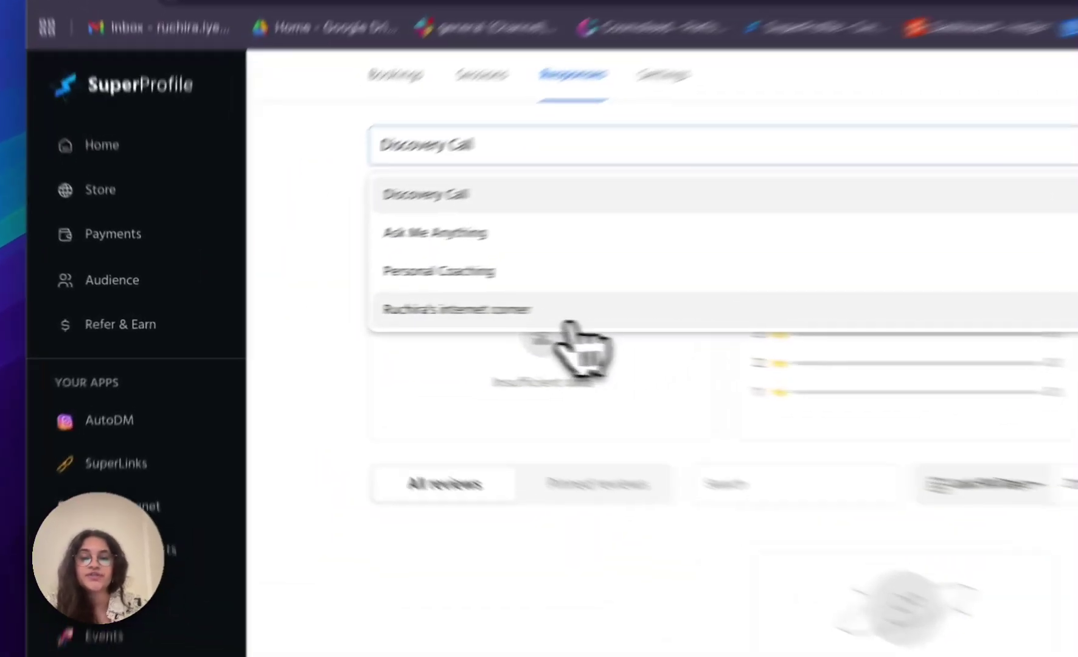
left_click(396, 314)
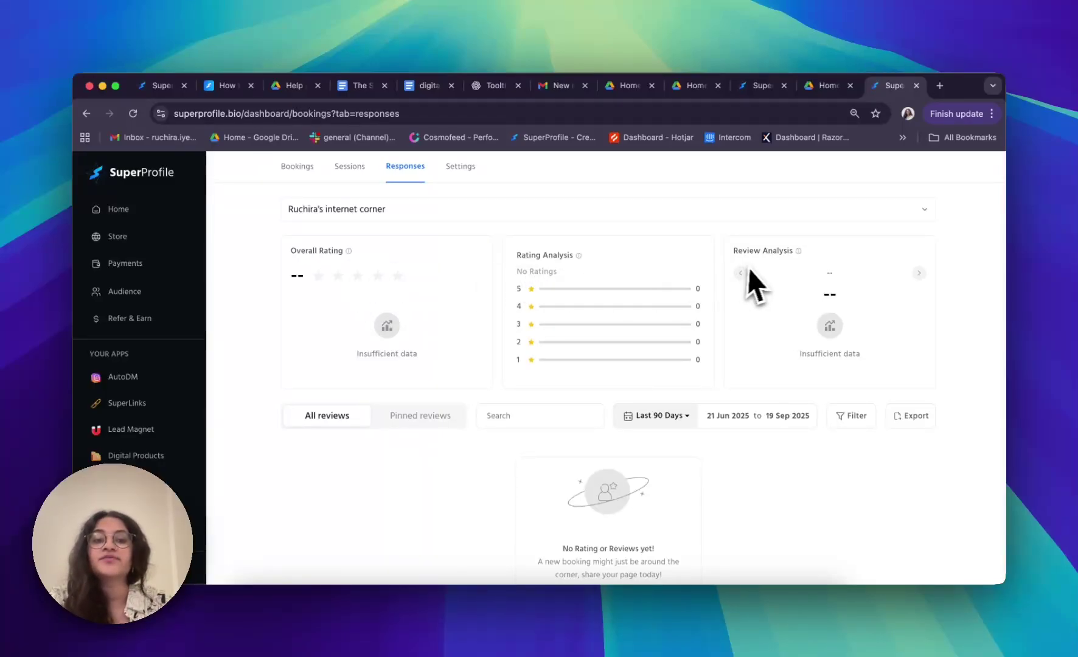
scroll(851, 304, "down", 1)
scroll(858, 320, "down", 3)
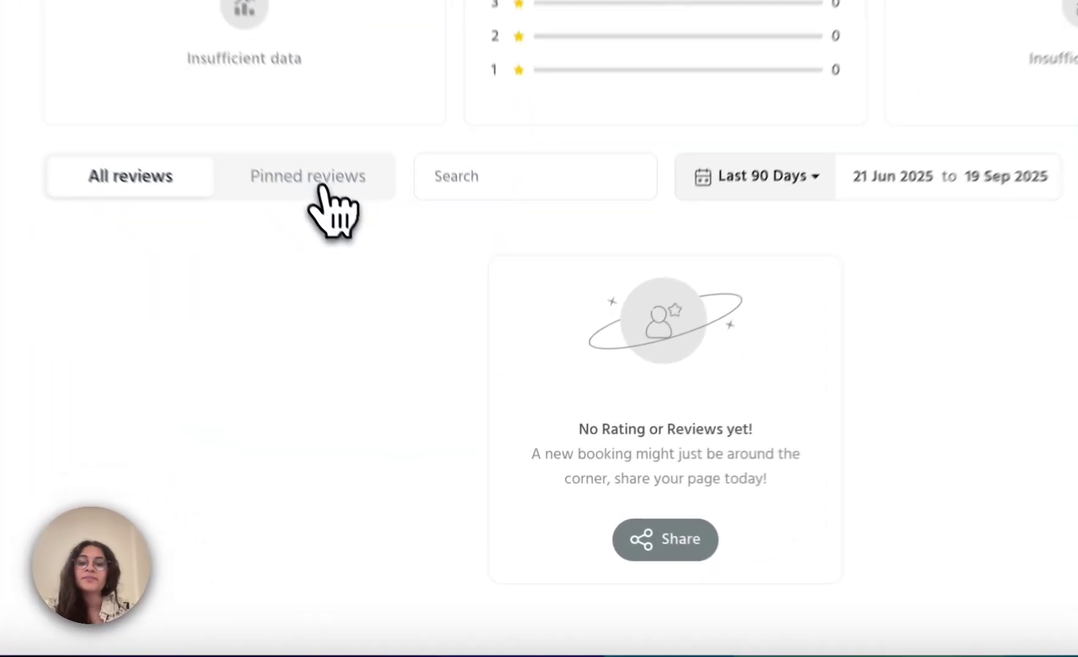
- Show the session's pinned reviews and check the rating and tag filter options without applying any
left_click(426, 338)
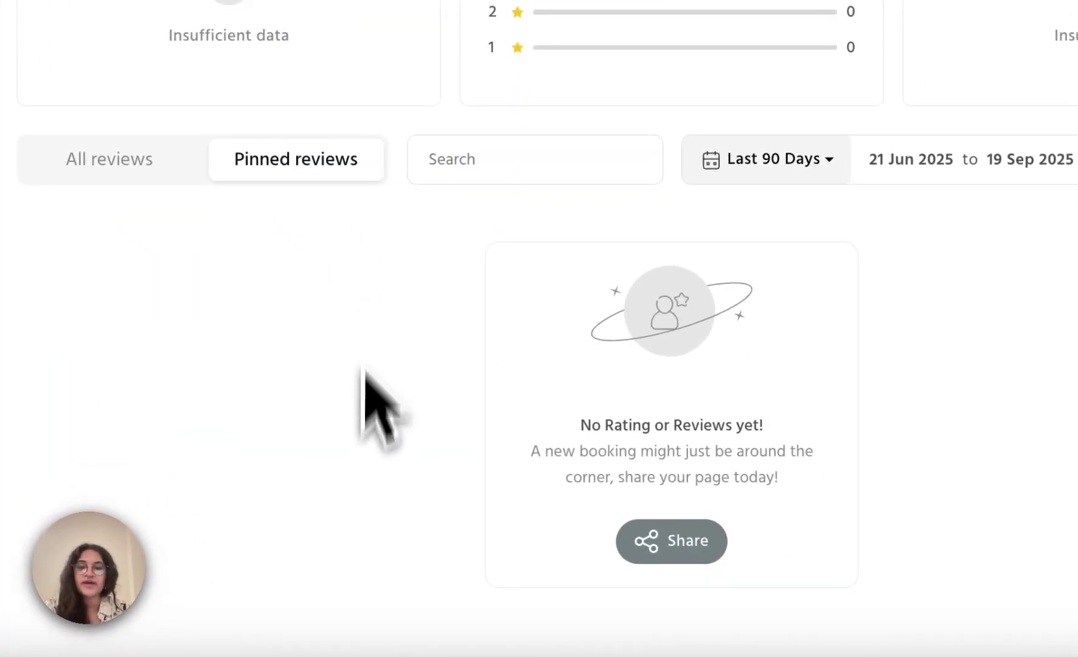
left_click(535, 161)
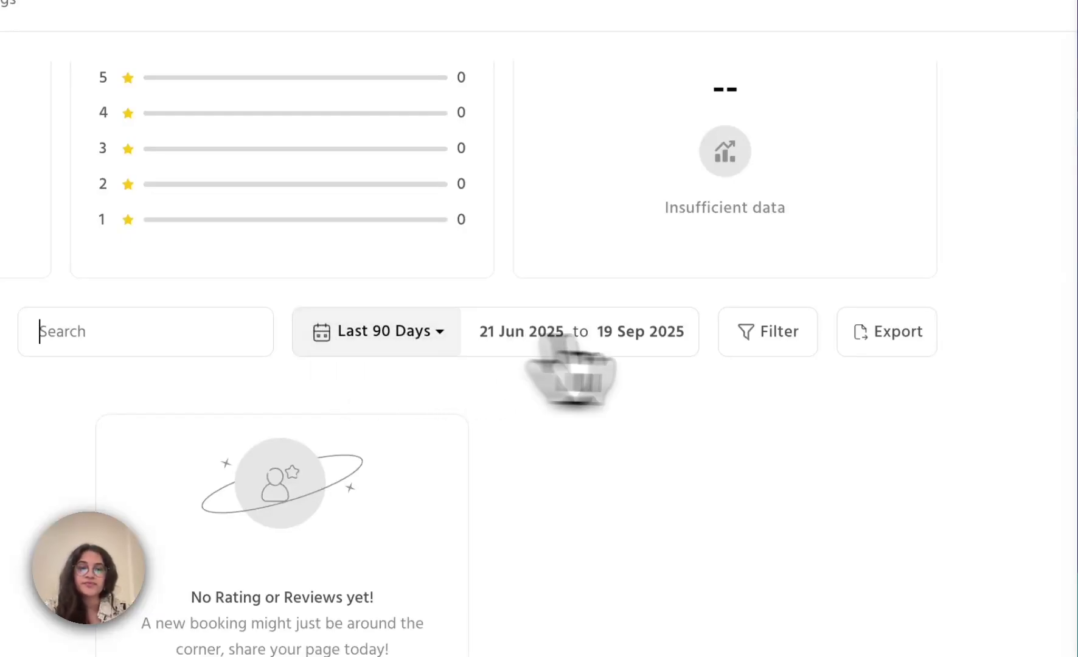
left_click(744, 380)
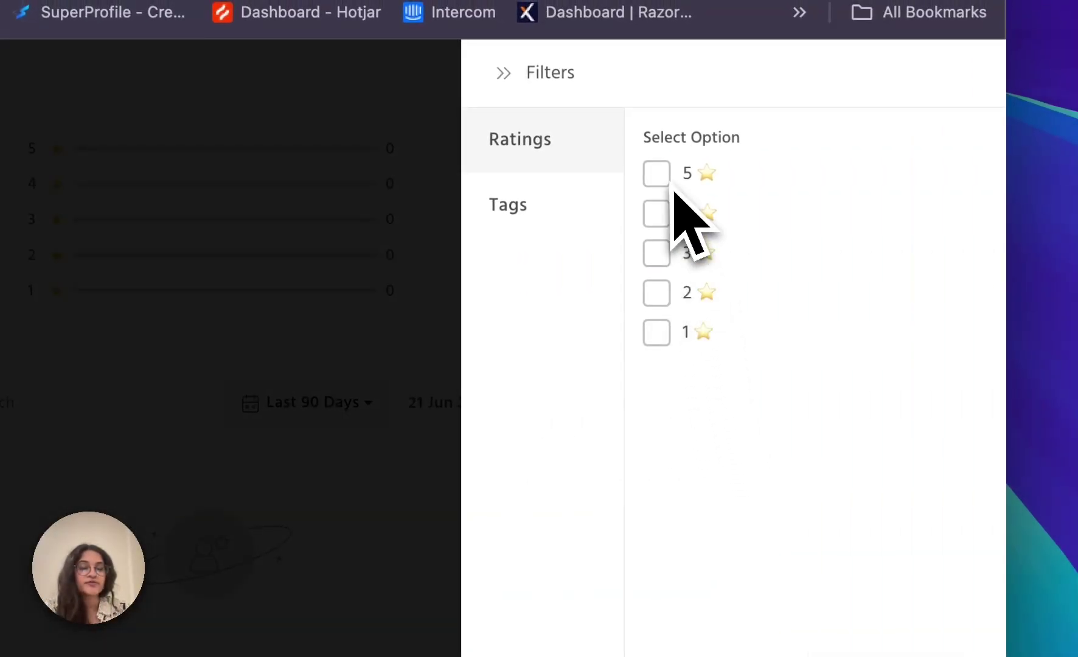
left_click(555, 219)
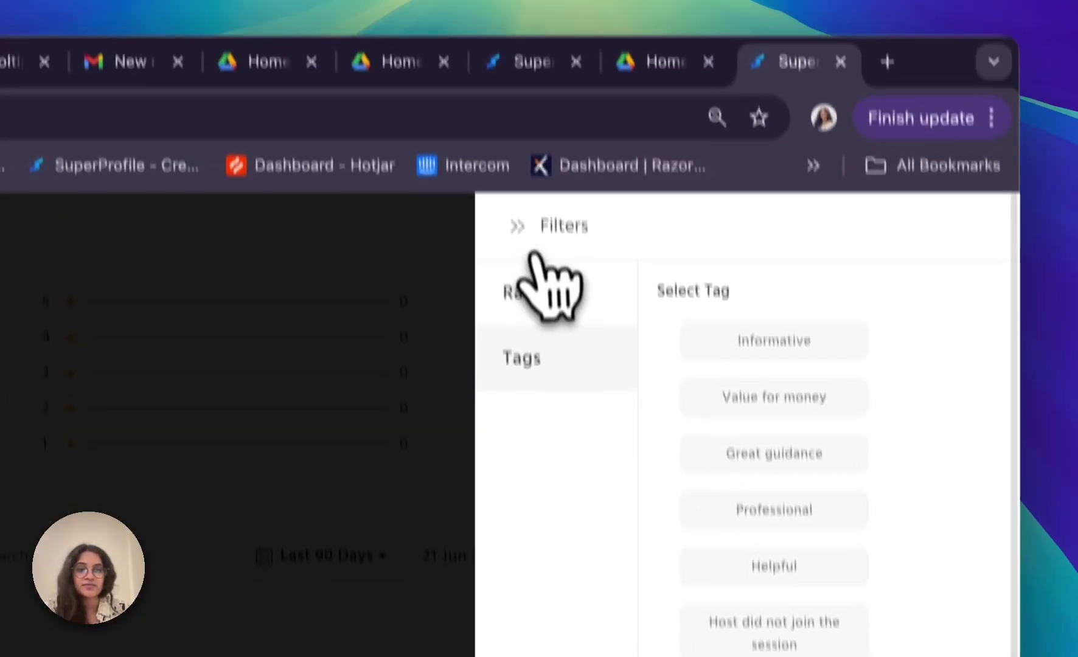
left_click(505, 75)
- Export the session's reviews as a CSV and dismiss the export notice
left_click(825, 528)
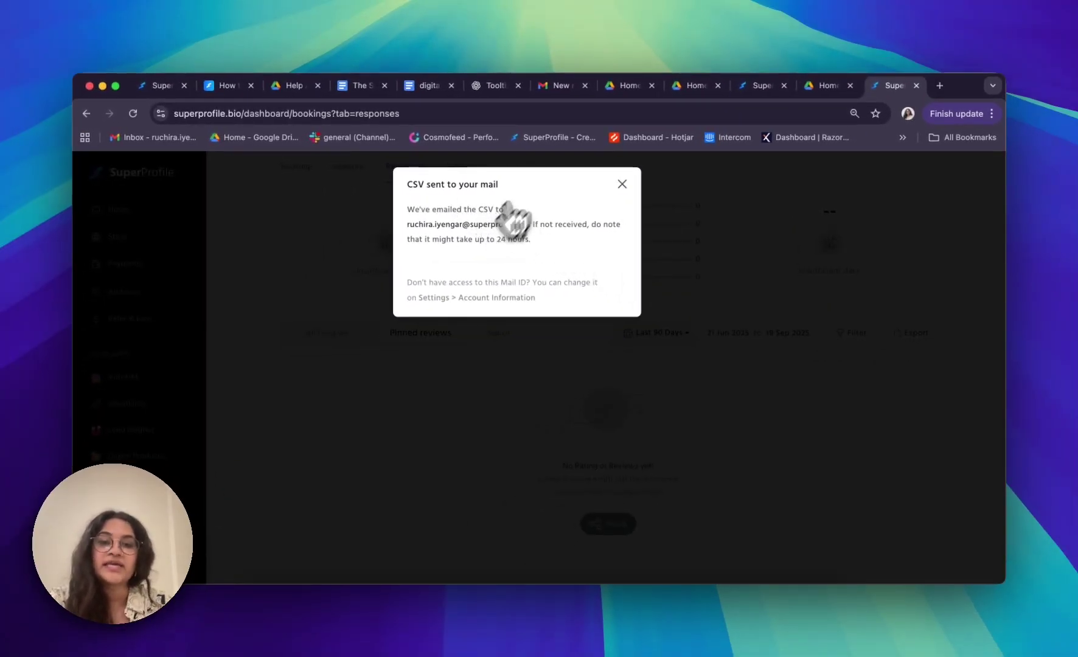
left_click(621, 184)
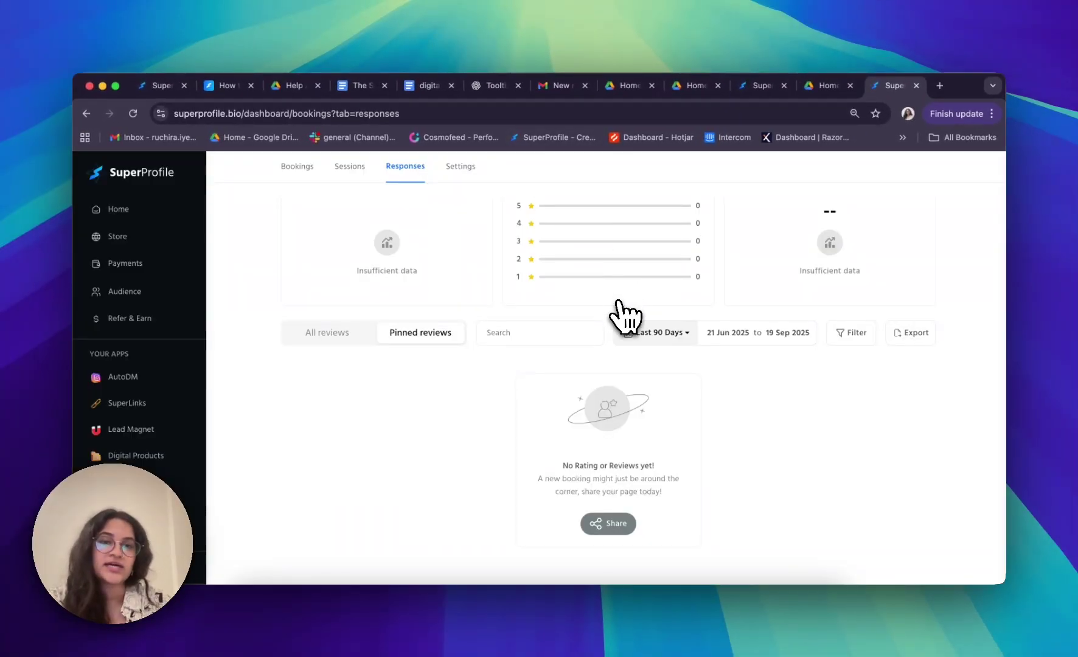
scroll(620, 317, "up", 3)
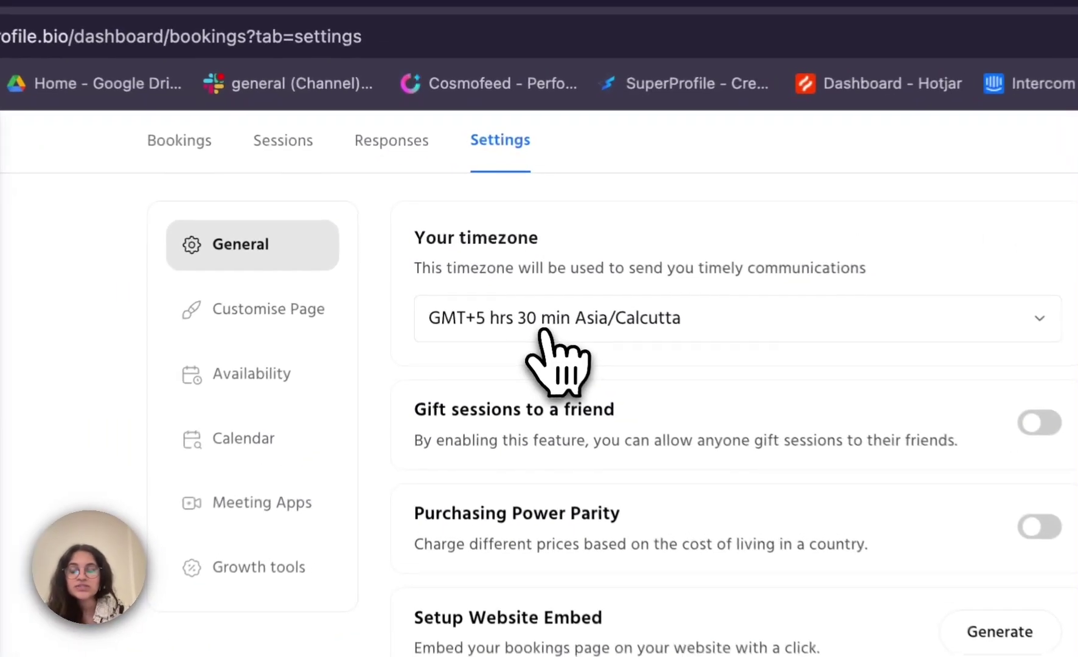
- In the general booking settings, browse the timezone list without changing it and view the website embed code and preview
left_click(542, 334)
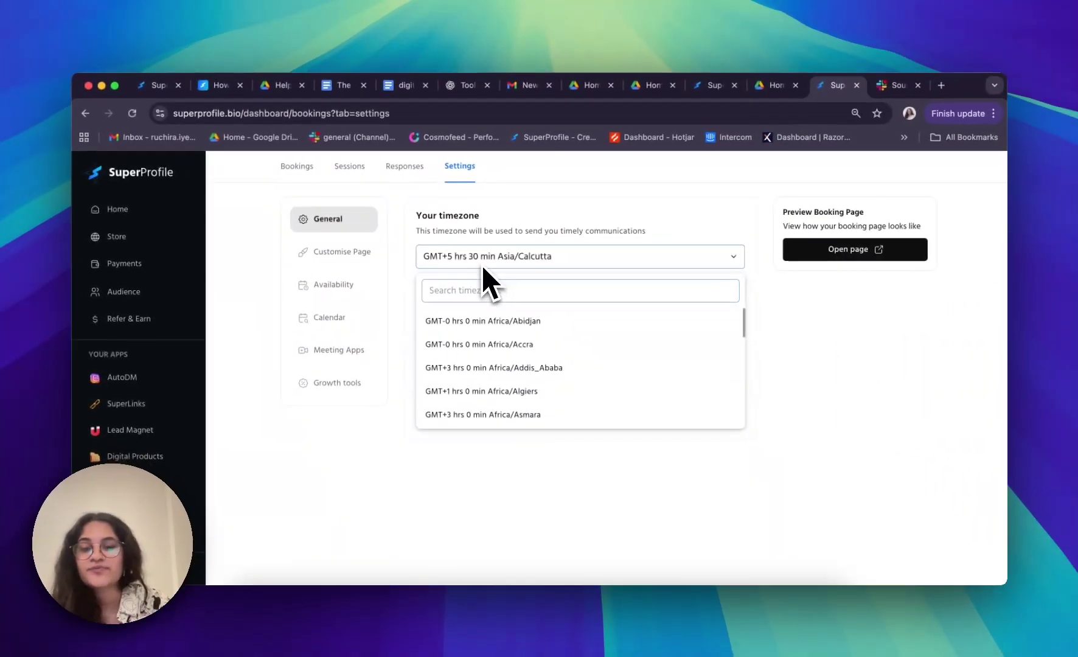
left_click(437, 469)
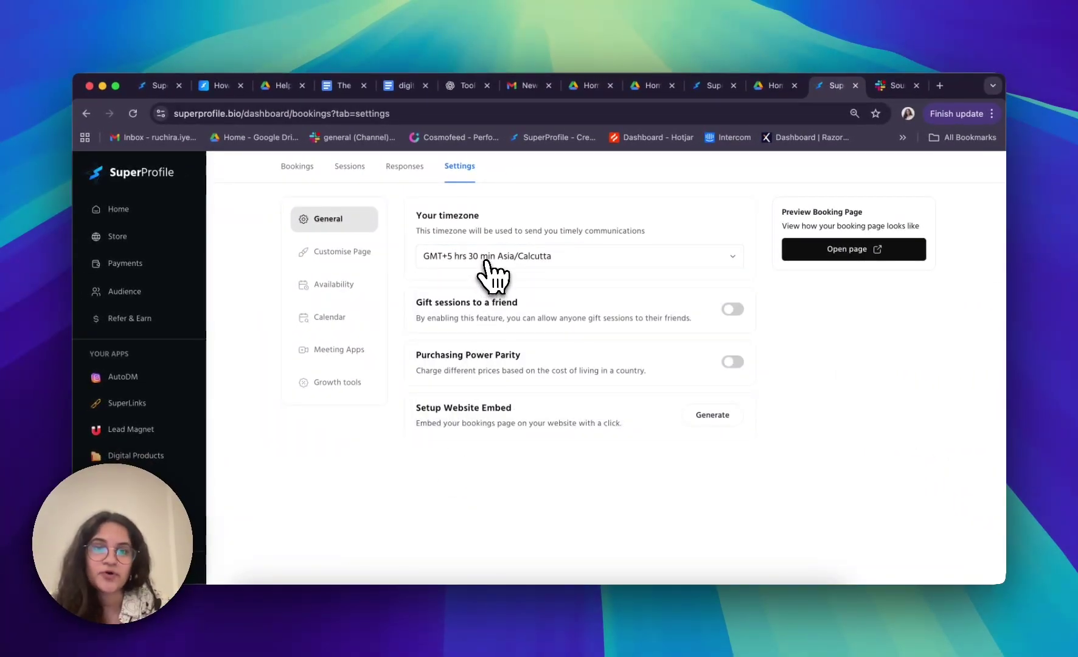
left_click(443, 261)
left_click(386, 467)
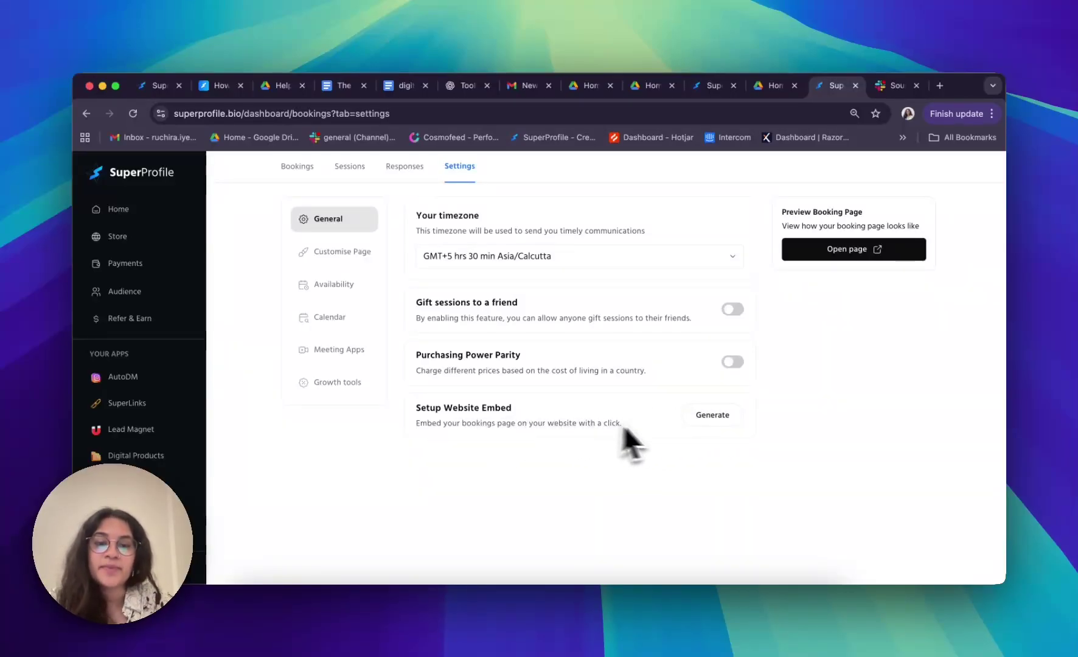
left_click(727, 416)
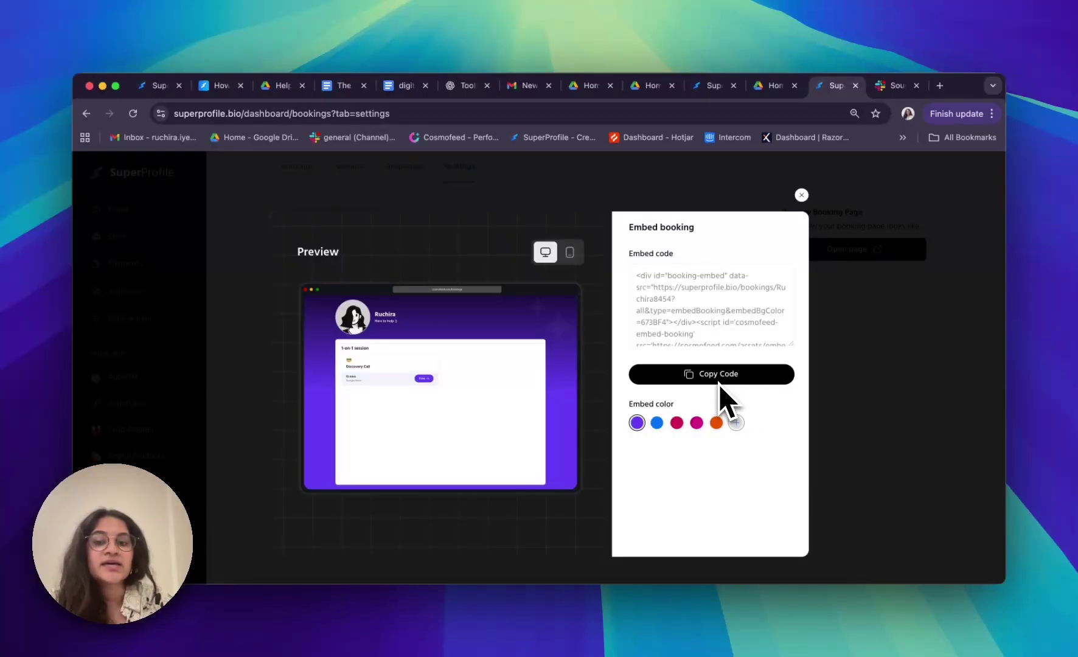
left_click(802, 195)
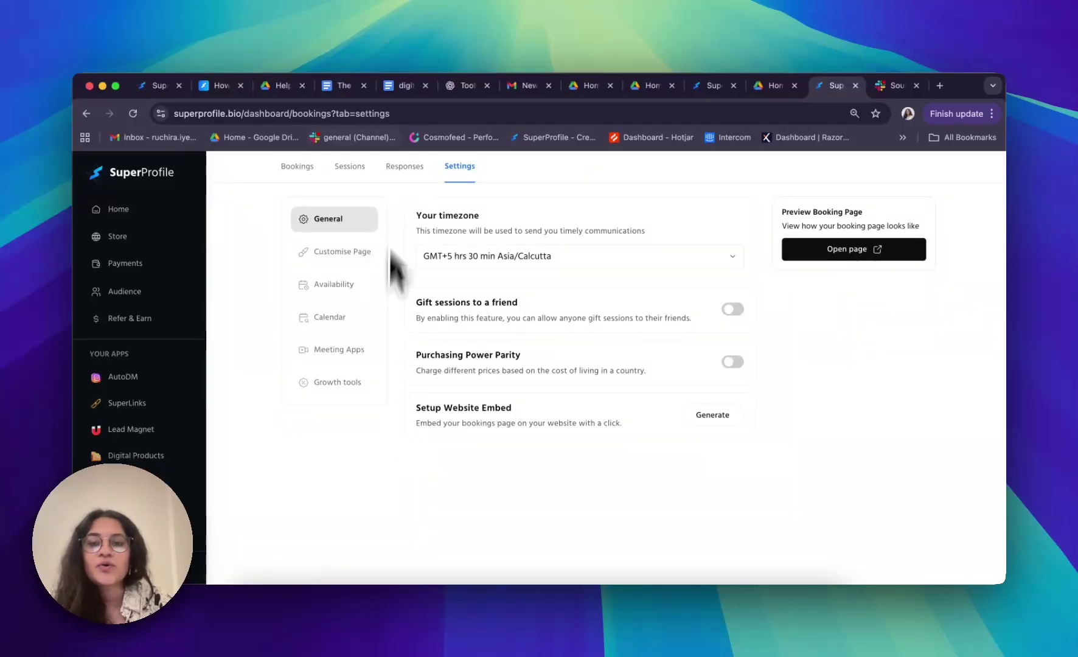
- Customise the bookings page theme with the yellow Pattern style, publish the changes and return to the settings
left_click(320, 251)
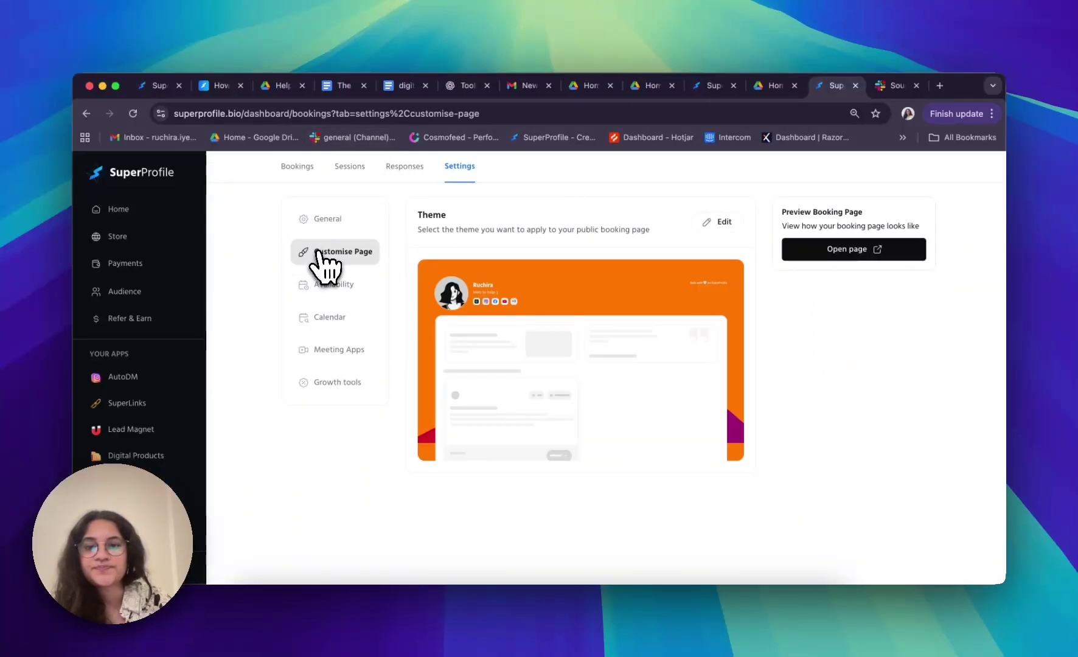
left_click(724, 225)
scroll(218, 456, "down", 1)
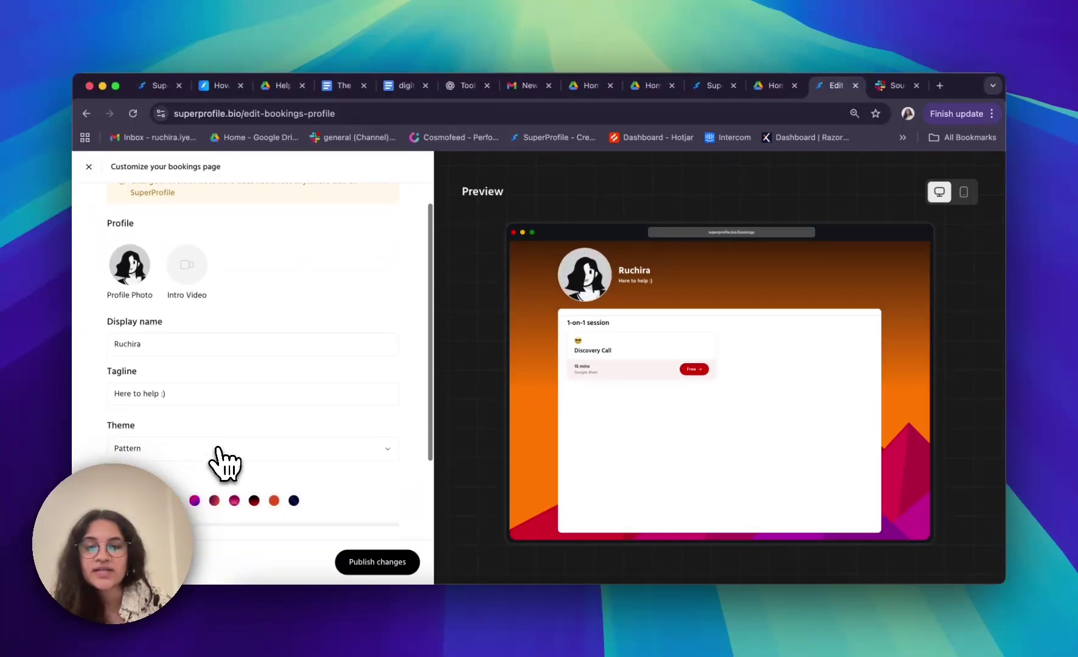
scroll(184, 400, "down", 1)
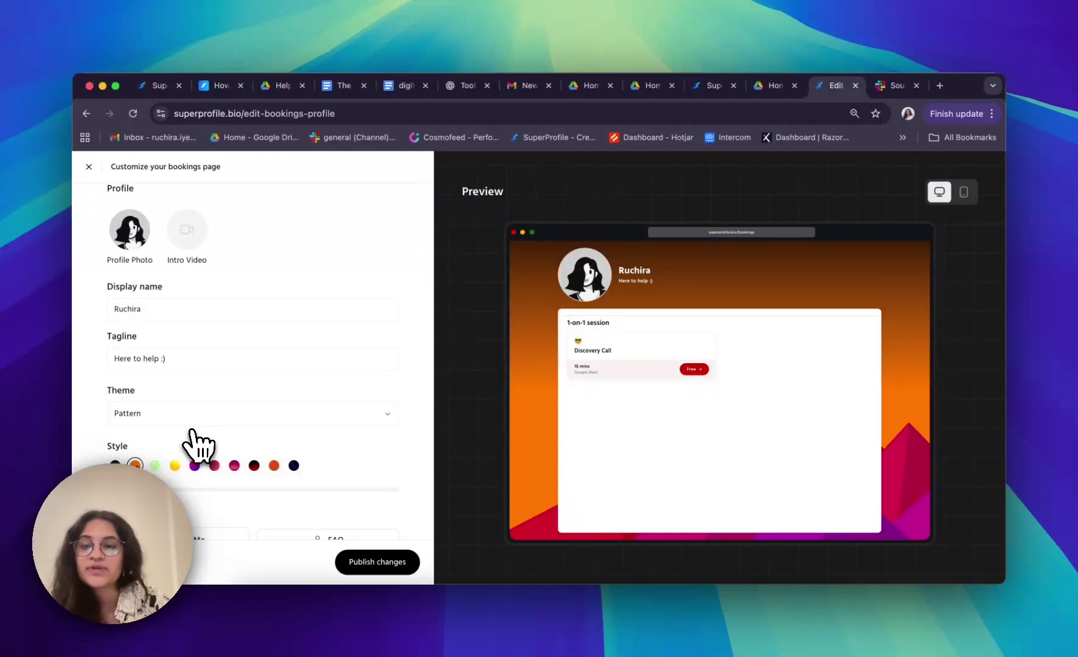
scroll(211, 445, "down", 3)
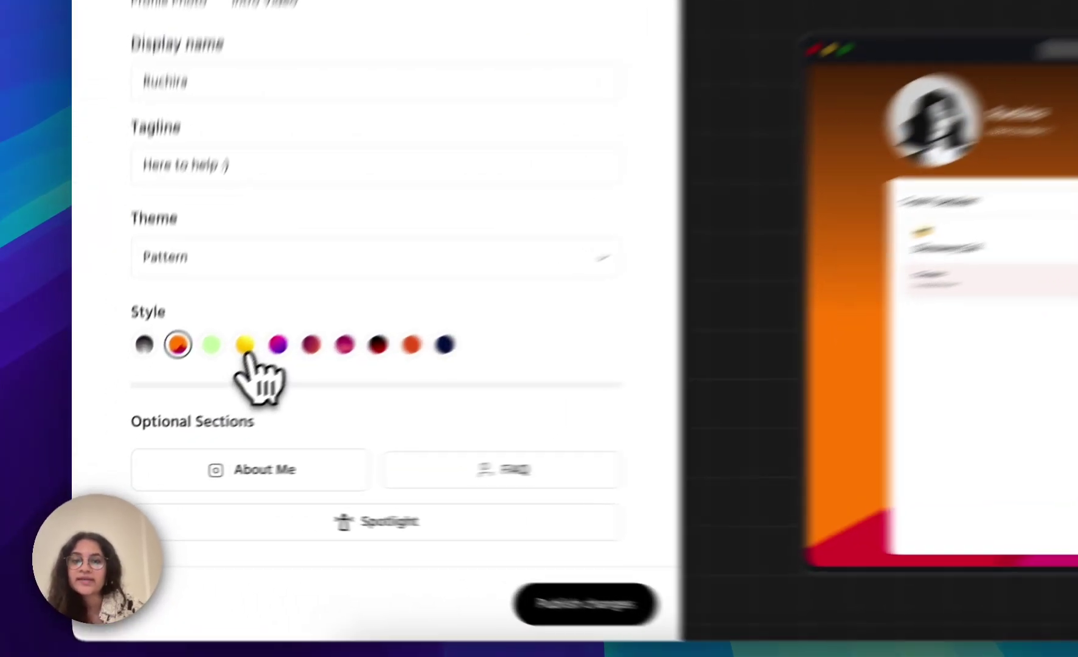
left_click(245, 345)
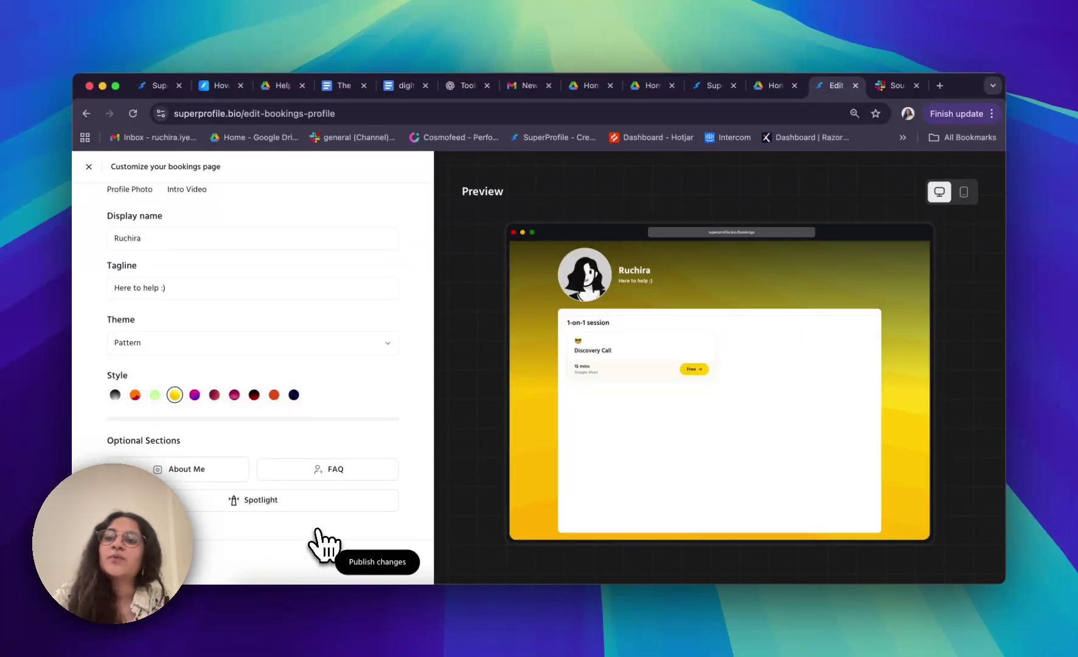
left_click(380, 565)
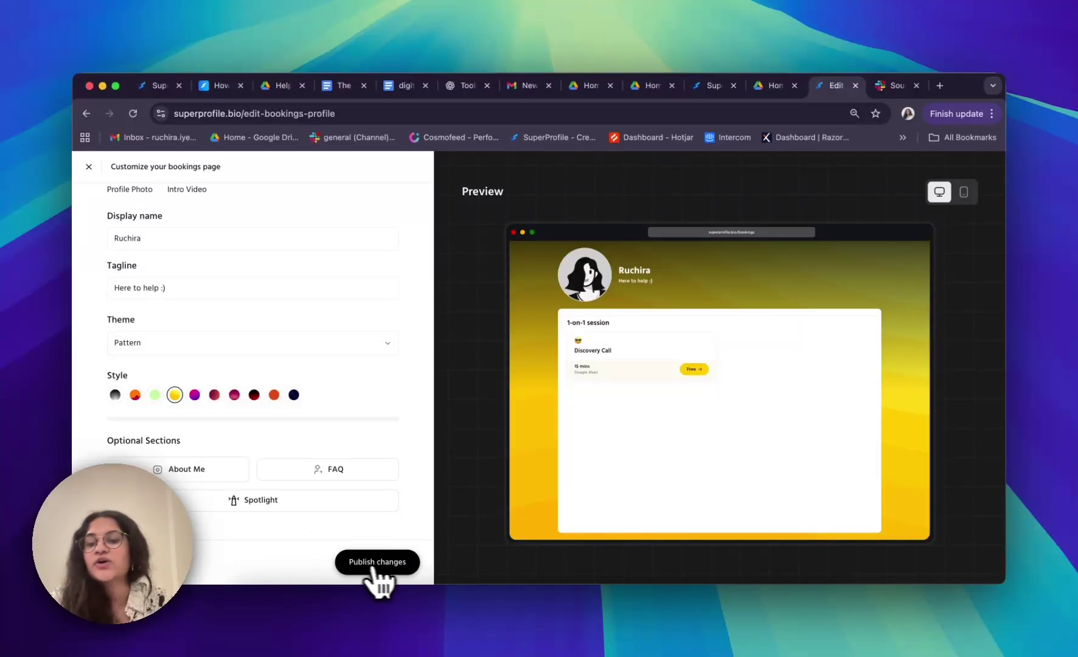
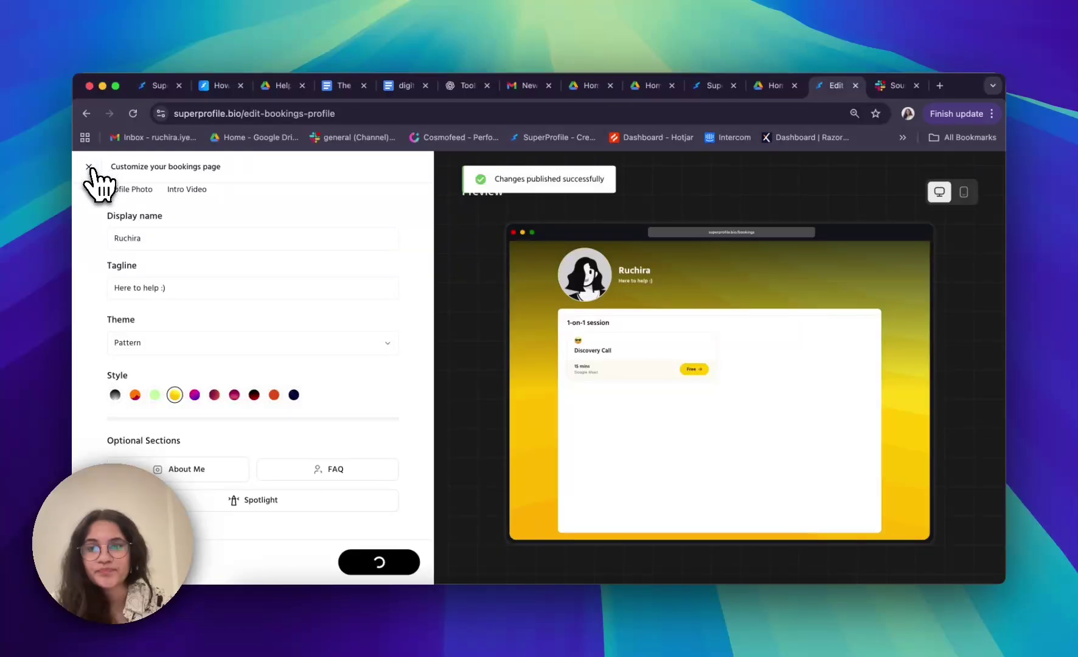
left_click(90, 166)
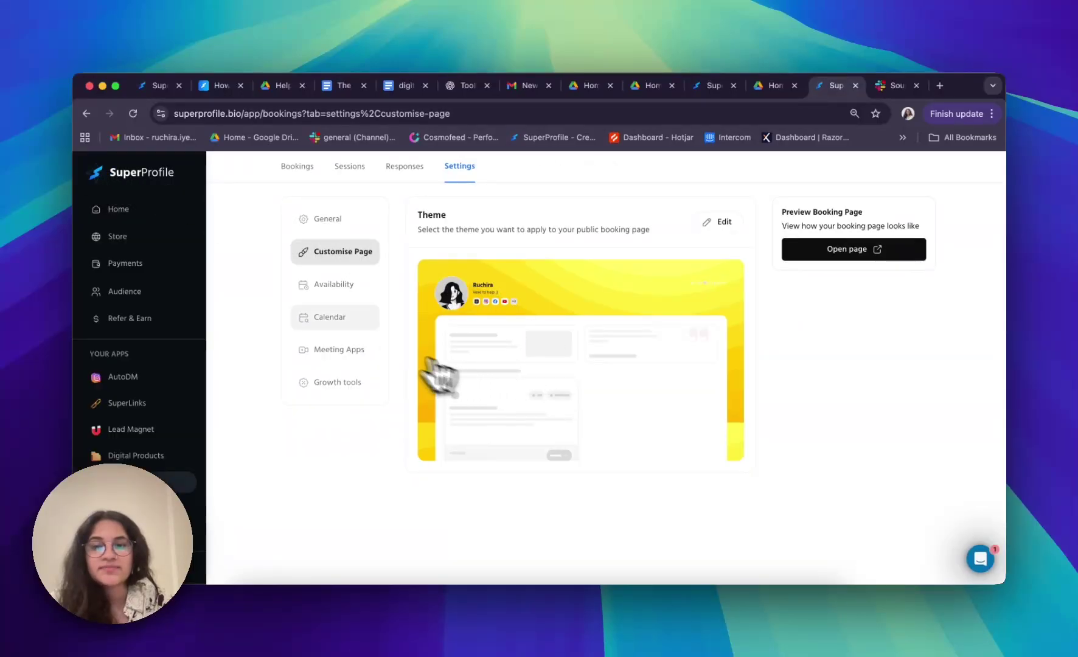
- Open the availability settings and switch Sunday on and back off in the Default schedule
left_click(347, 300)
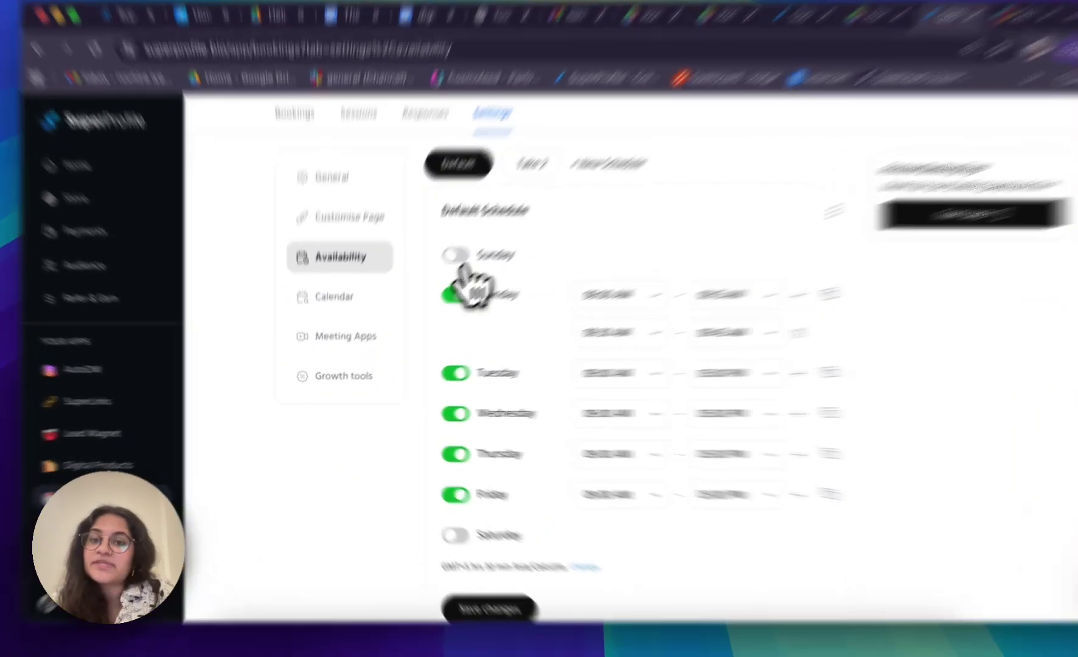
left_click(429, 286)
left_click(430, 288)
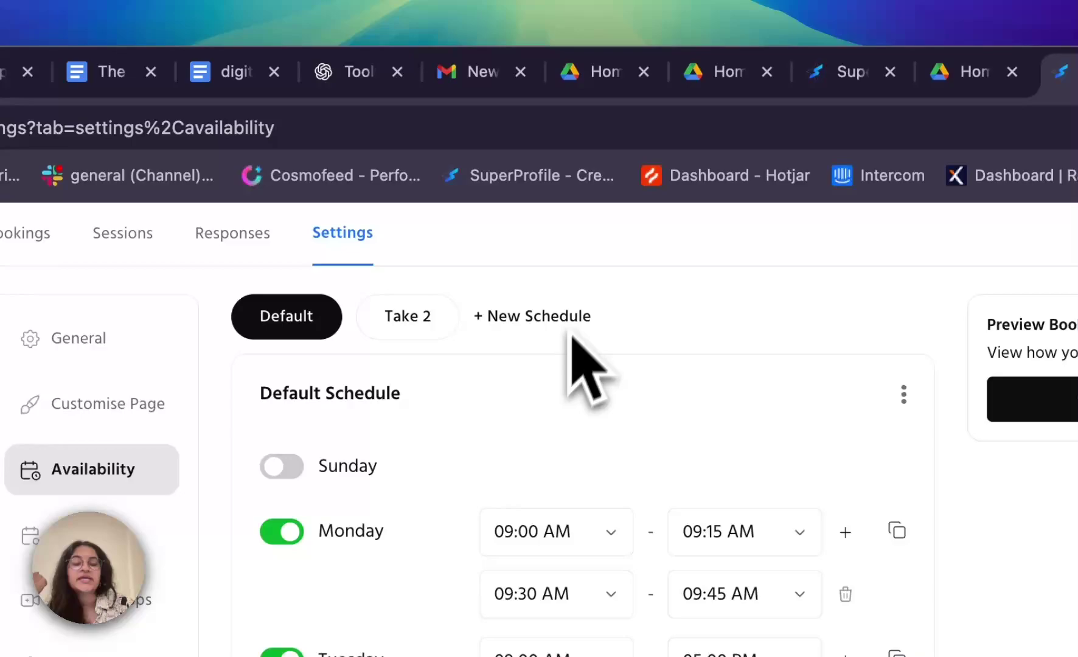
- Create a new availability schedule named Take 3, make Monday unavailable in it and save the changes
left_click(539, 322)
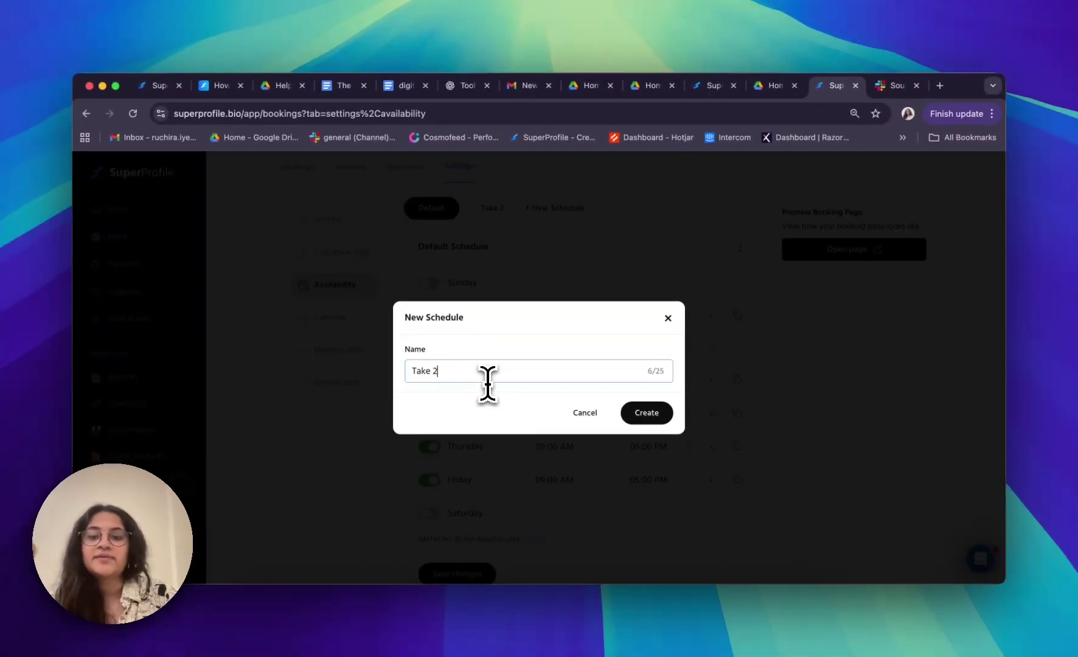
left_click(653, 417)
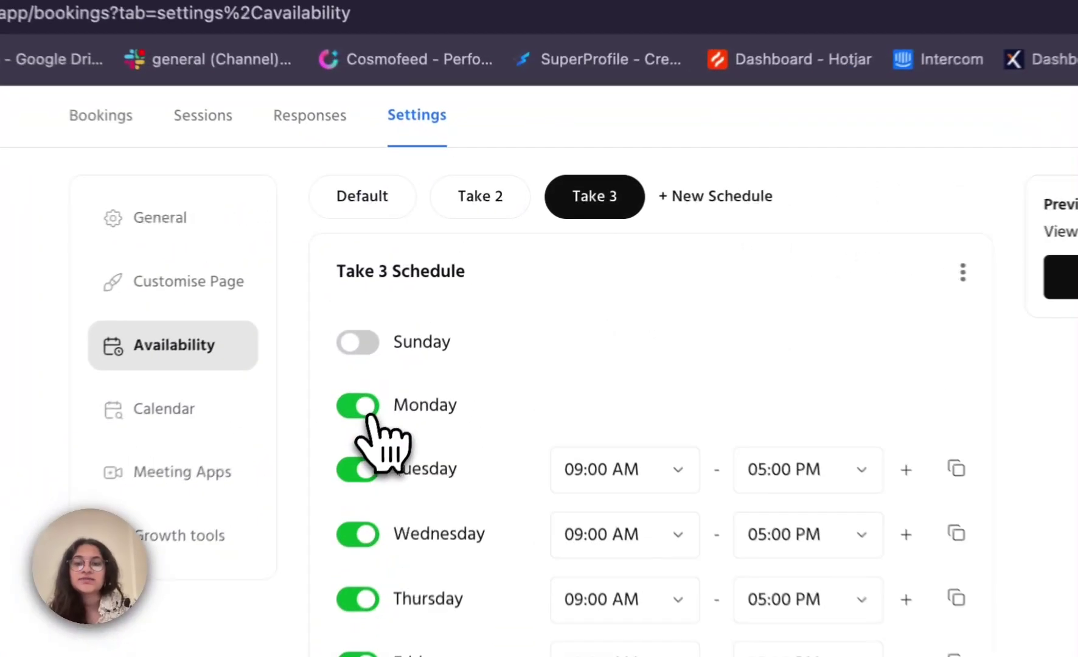
left_click(429, 315)
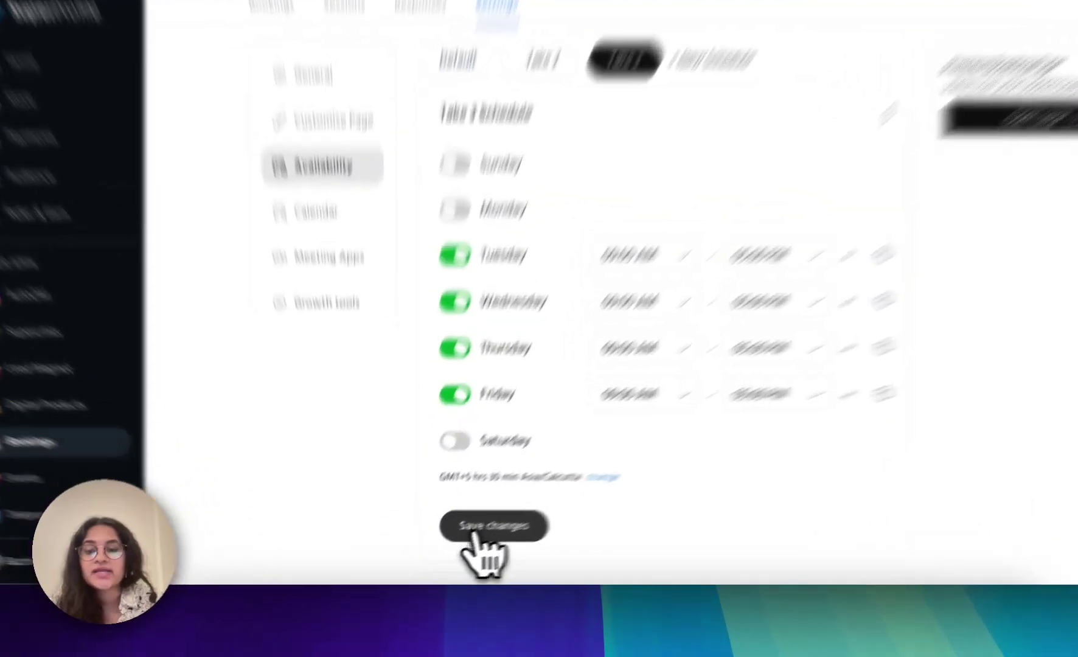
left_click(449, 541)
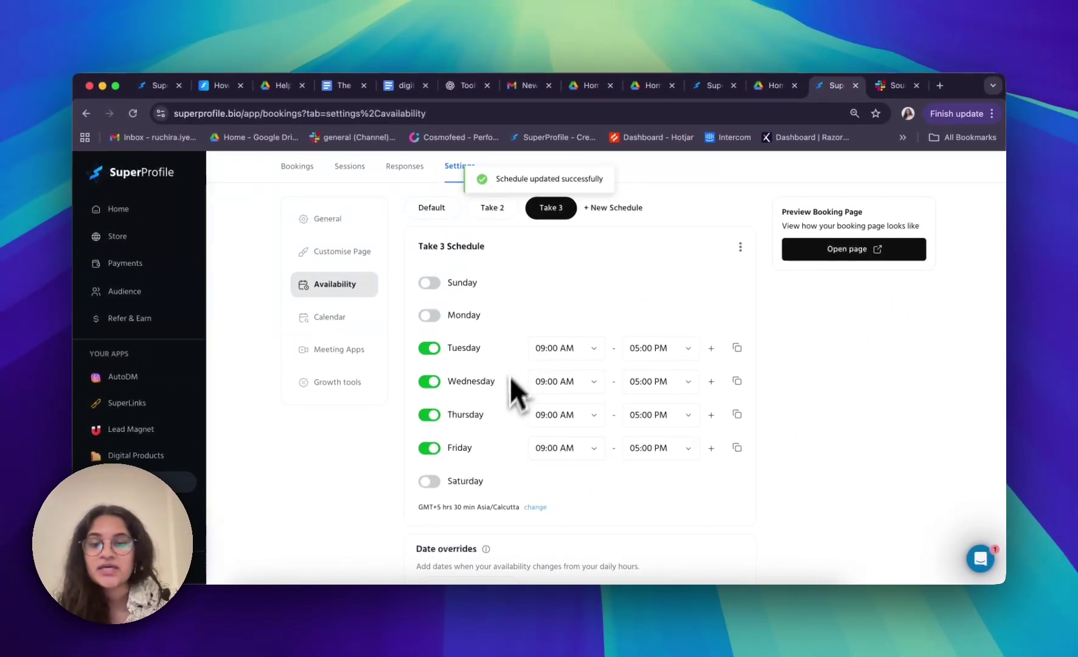
- Add a date override to the Take 3 schedule for 20 September 2025, free from 12:30 AM to 01:15 AM
scroll(510, 395, "down", 4)
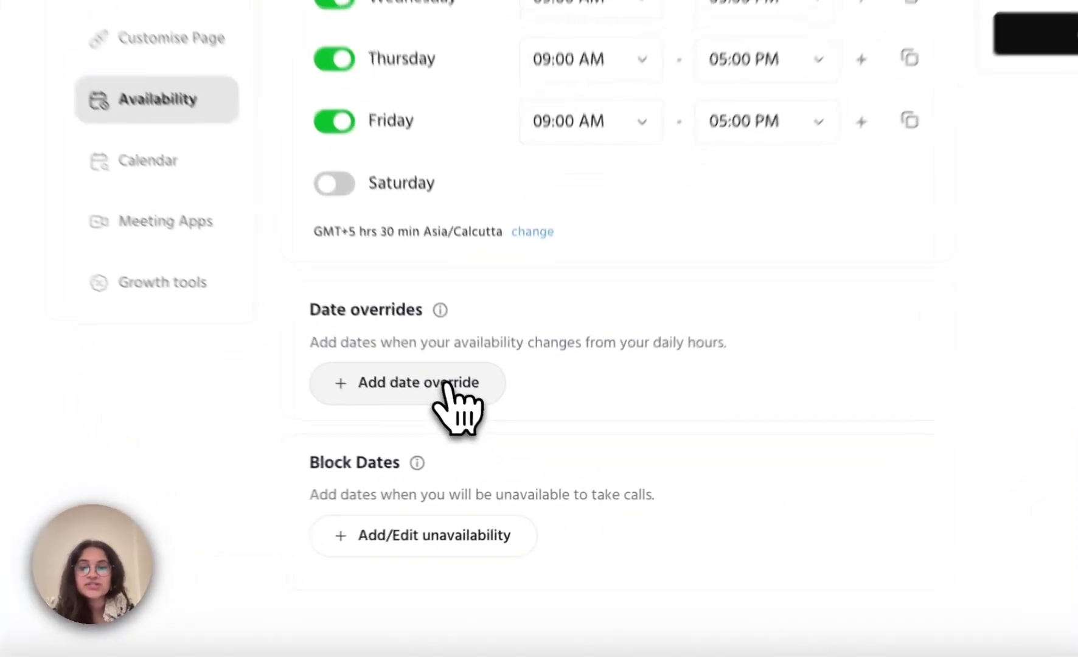
left_click(448, 384)
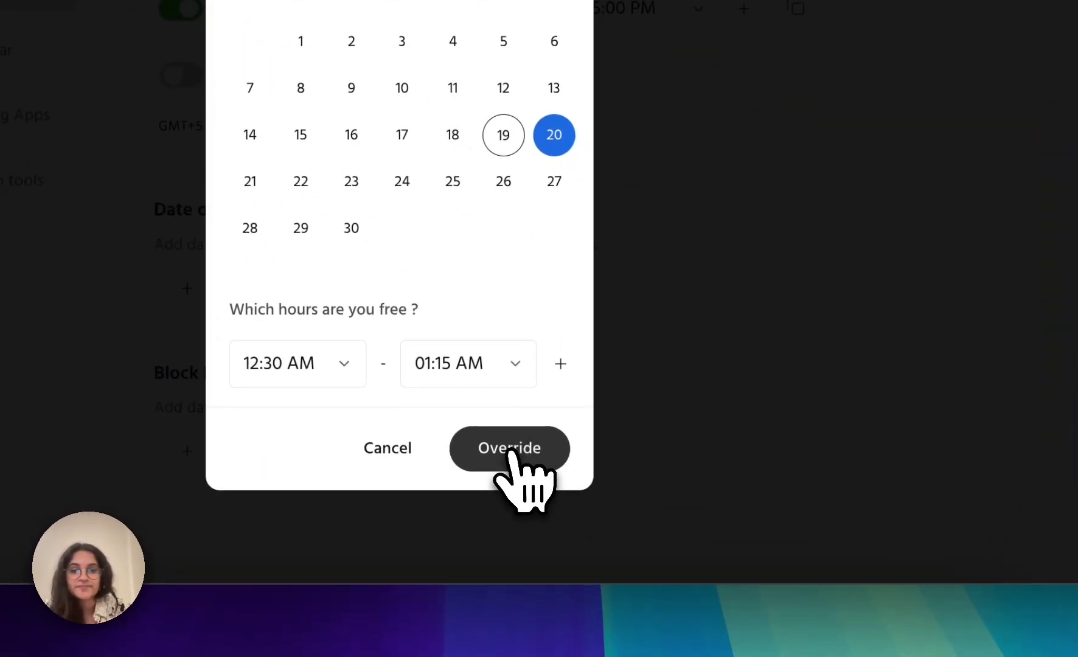
left_click(510, 450)
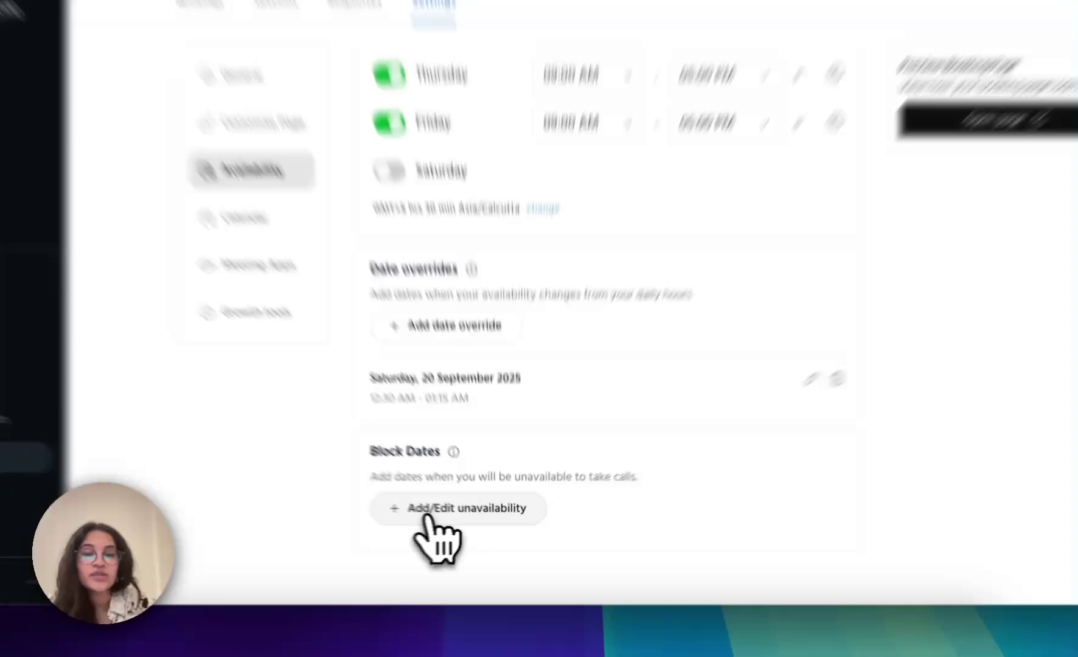
- Block the date range from 20 to 23 September 2025 as unavailable in the availability settings
left_click(456, 525)
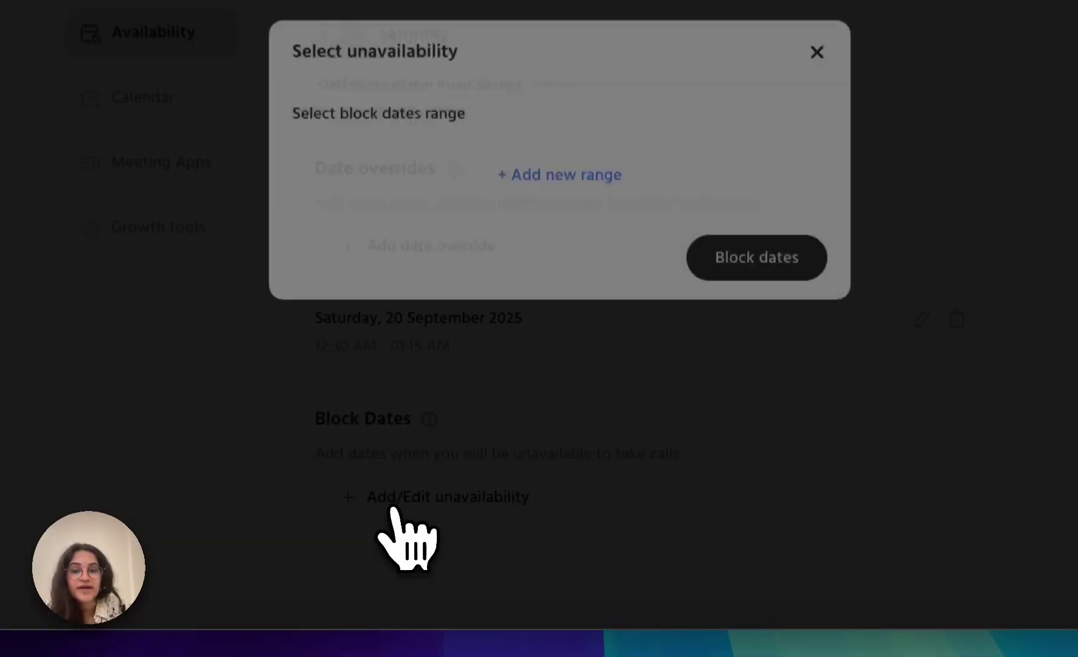
left_click(574, 219)
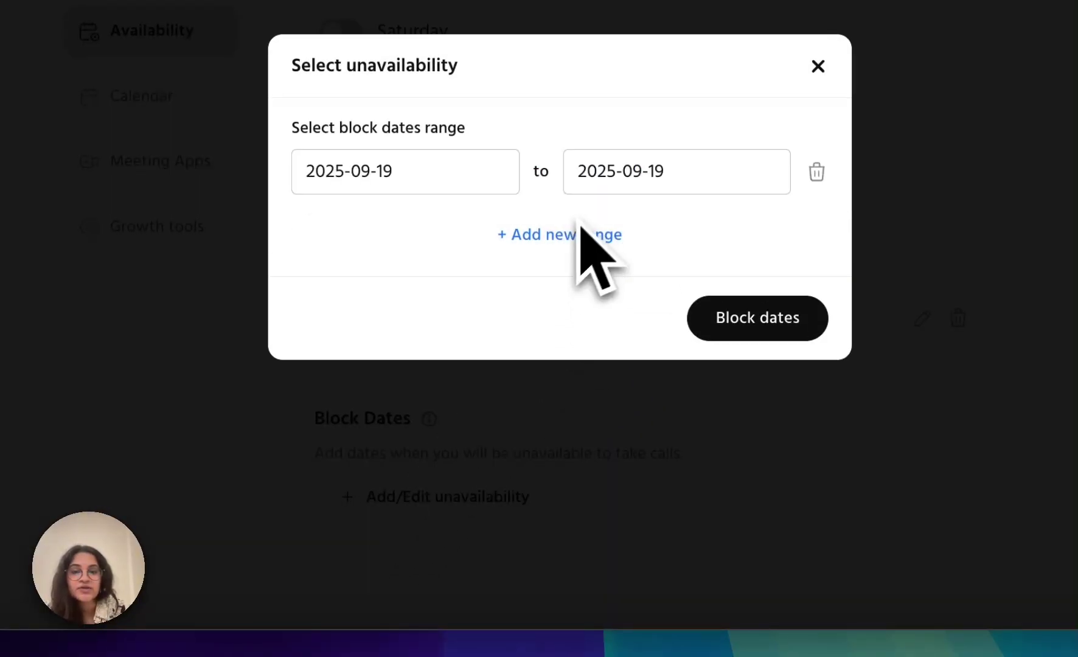
left_click(469, 177)
left_click(630, 438)
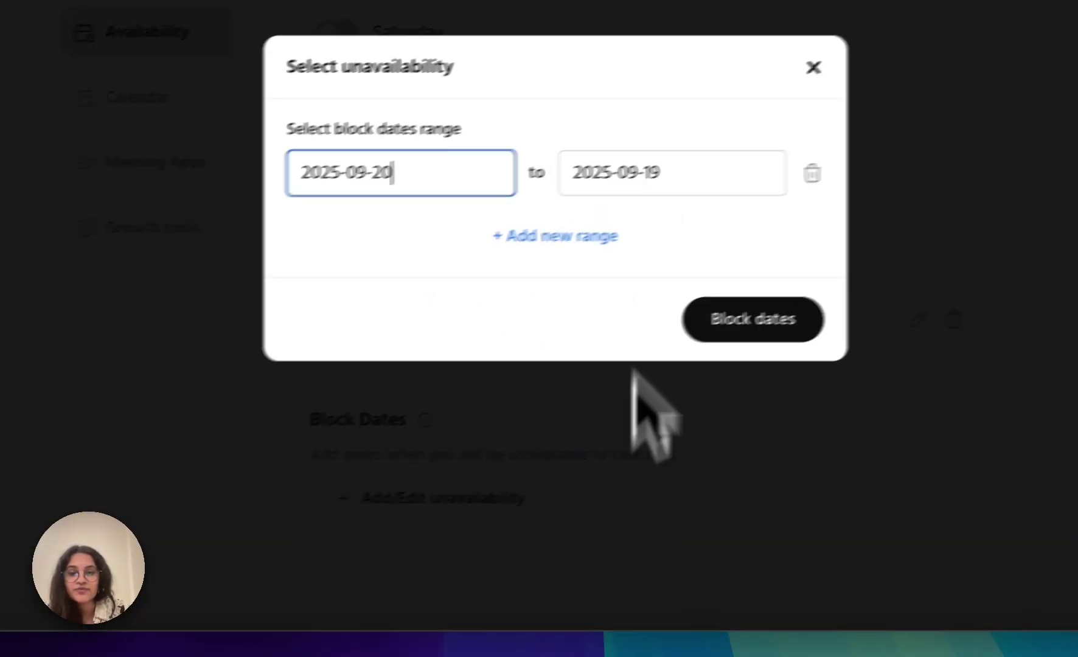
left_click(765, 184)
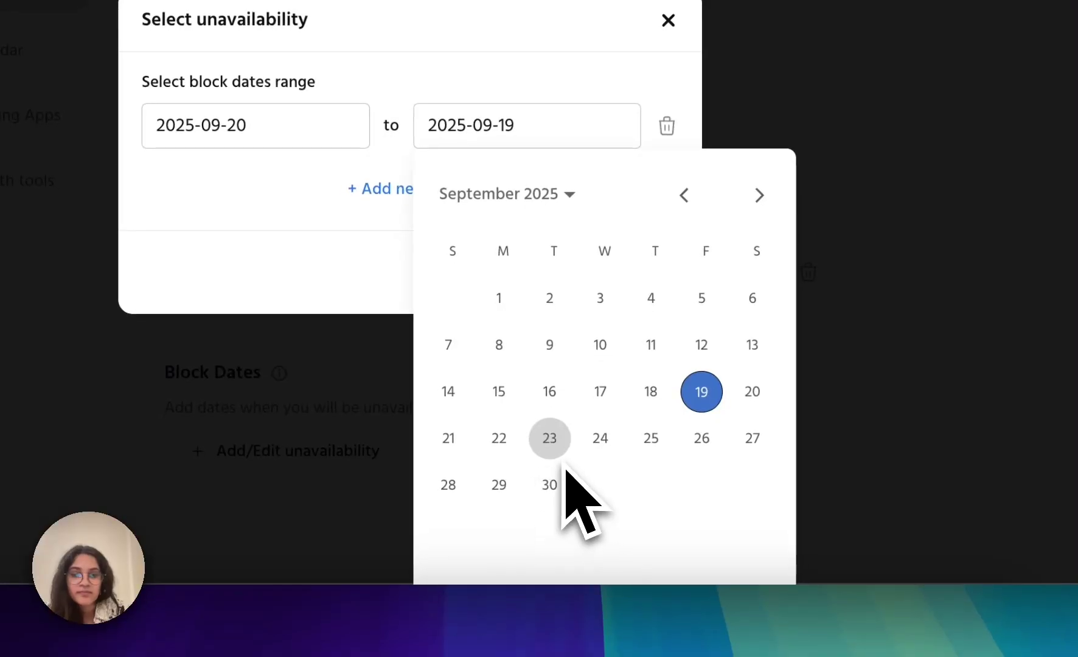
left_click(537, 528)
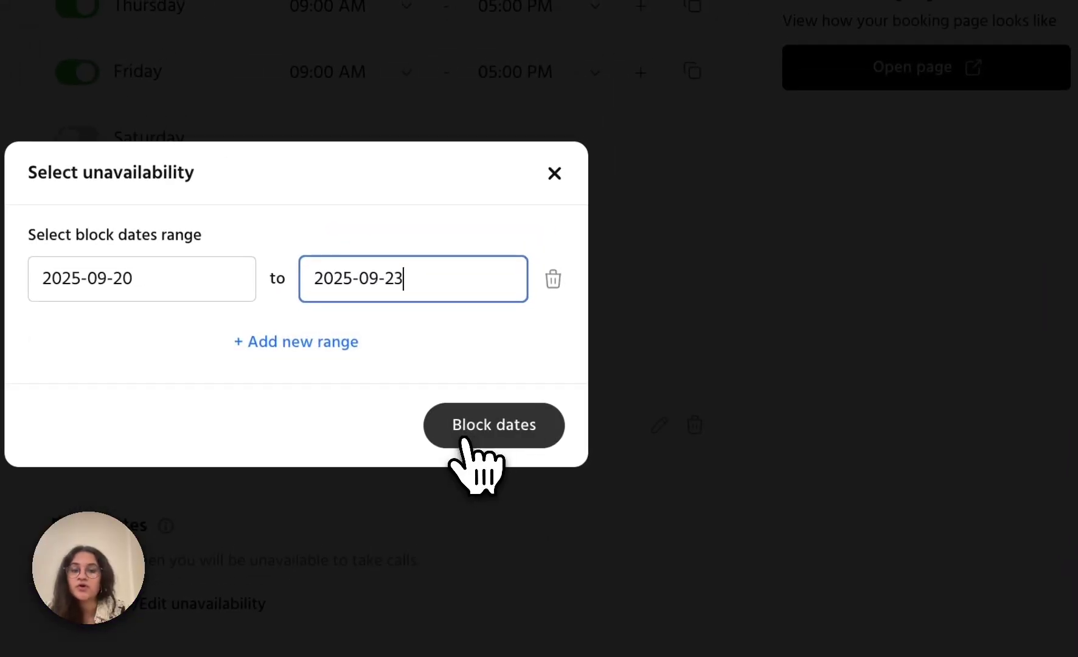
left_click(569, 307)
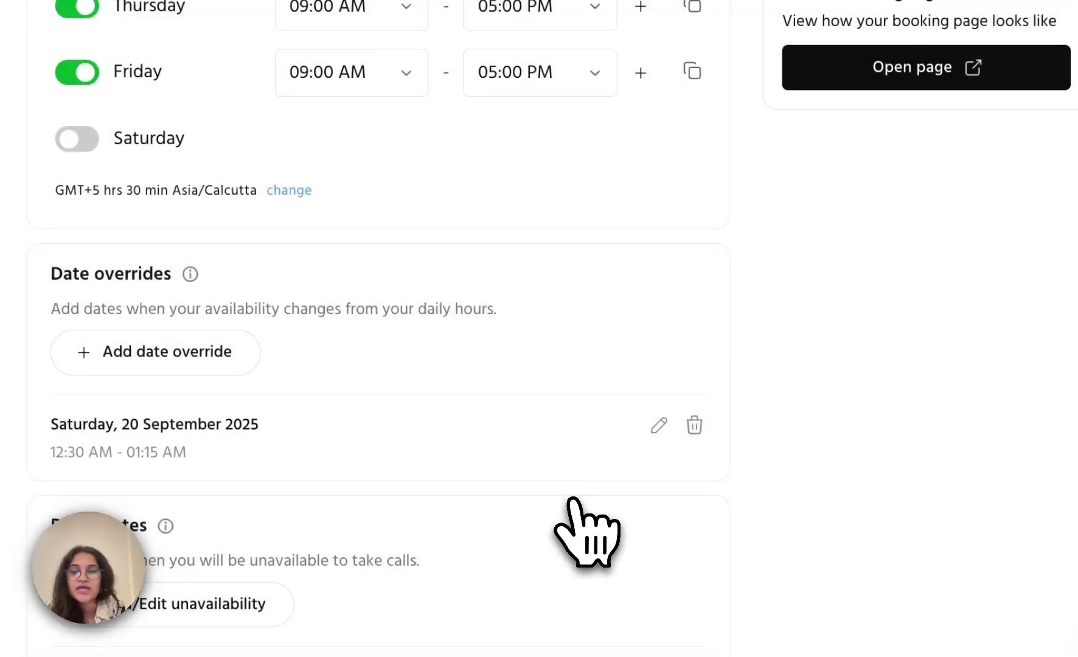
scroll(587, 532, "down", 1)
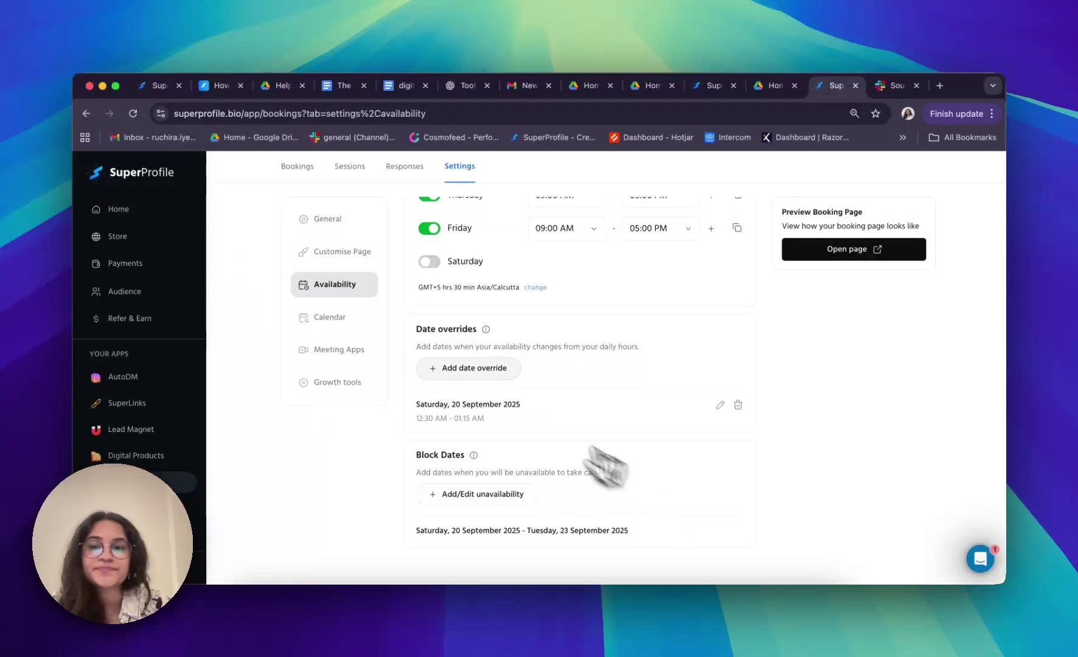
scroll(384, 417, "up", 5)
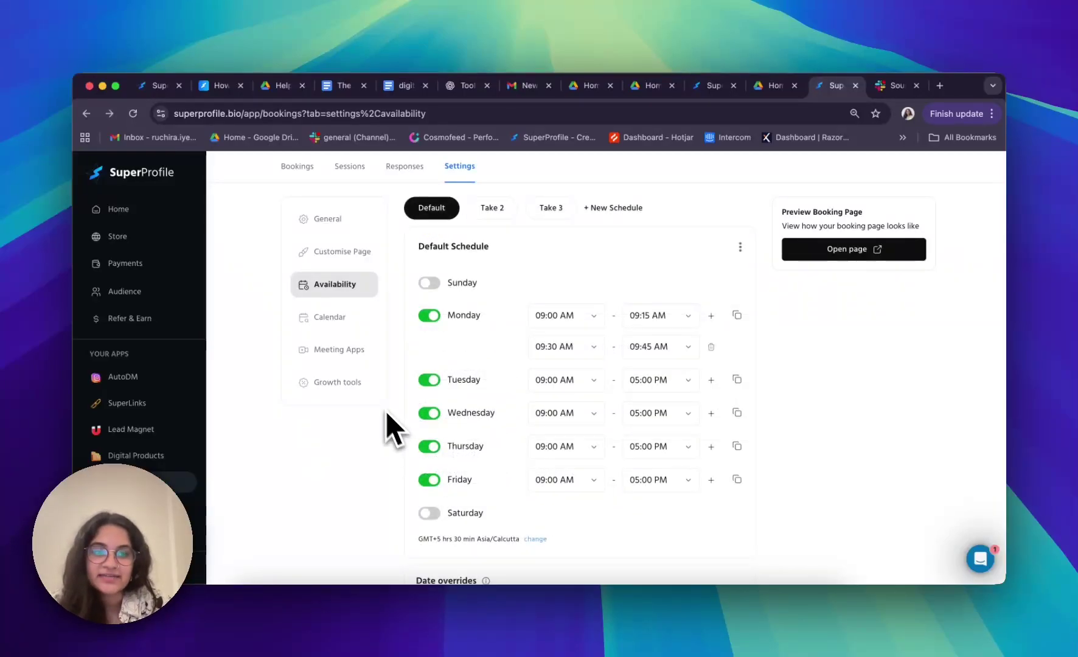
- Open the calendar settings and connect a new Google Calendar using the first listed Google account
left_click(332, 322)
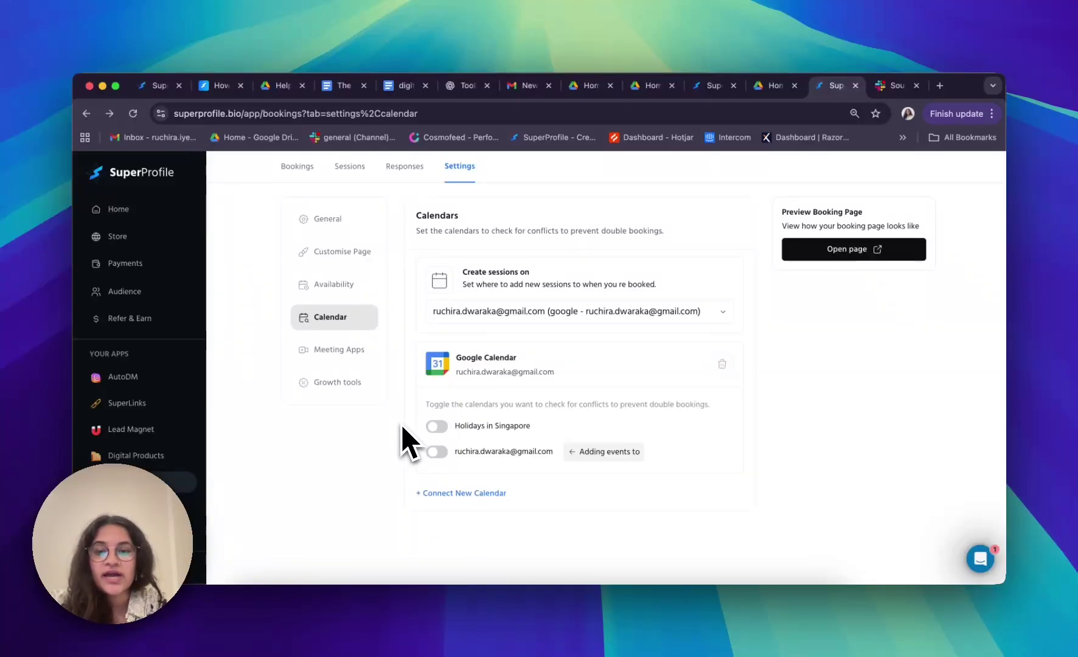
left_click(449, 493)
left_click(449, 493)
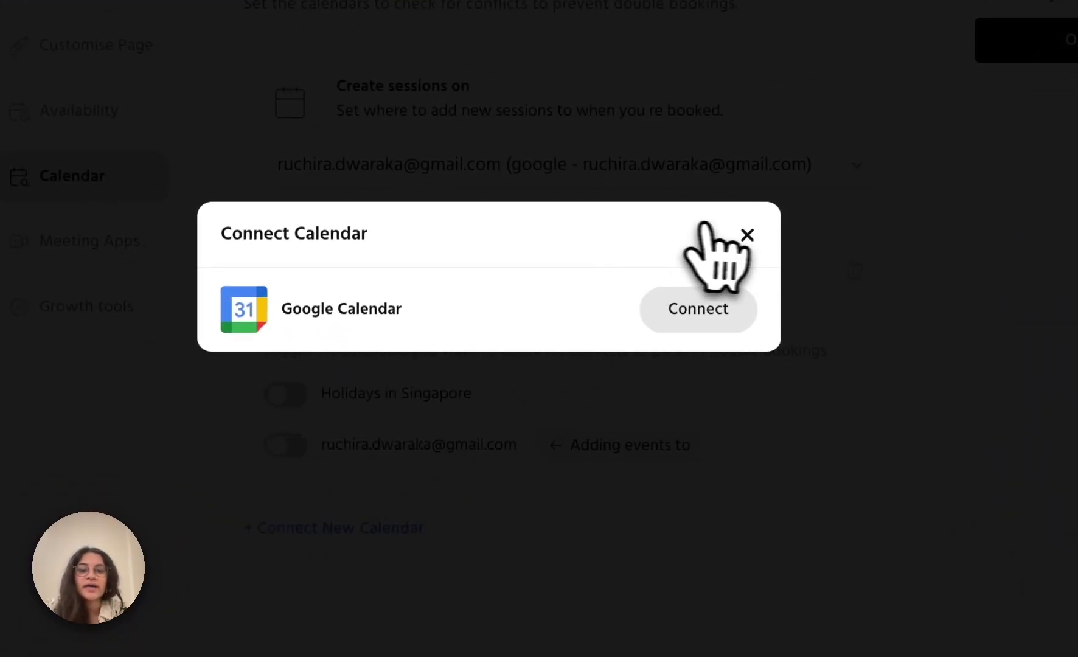
left_click(746, 236)
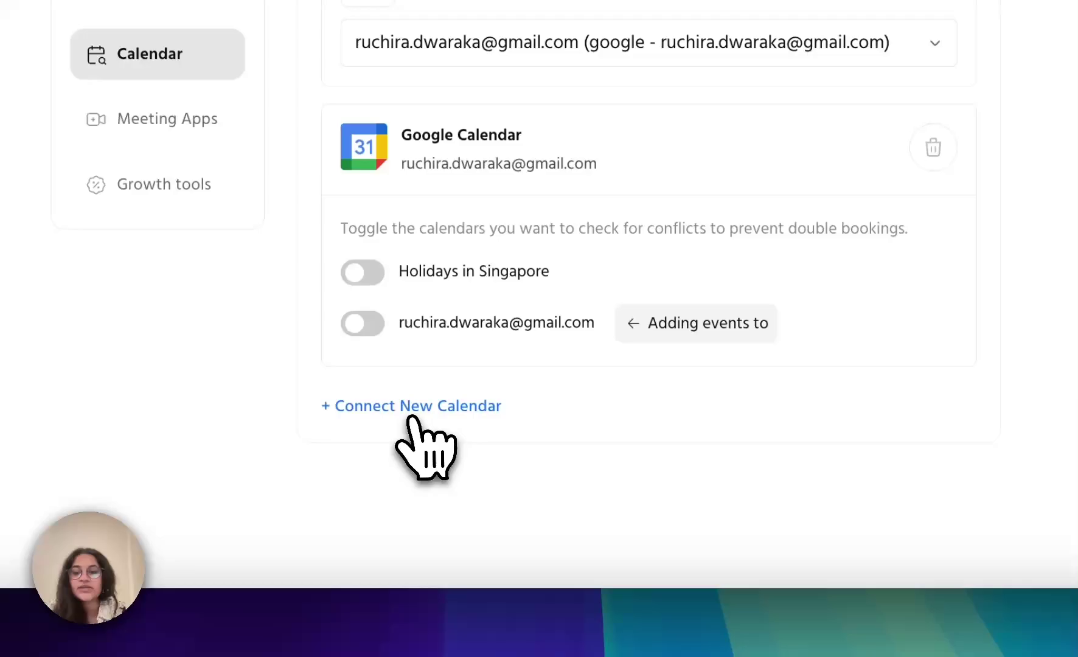
left_click(413, 418)
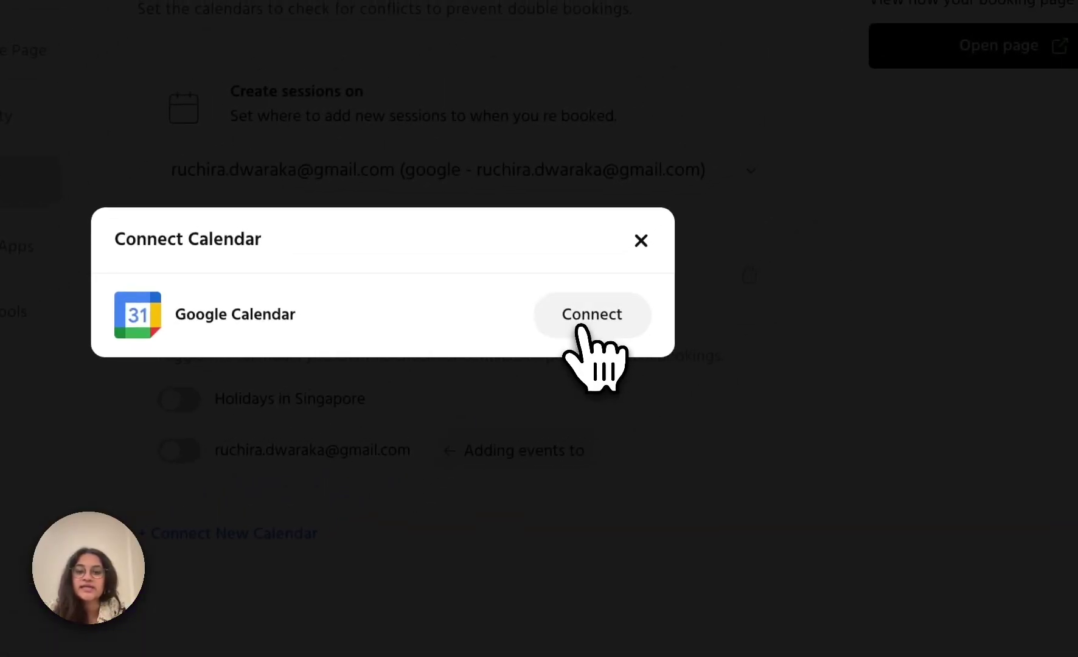
left_click(579, 327)
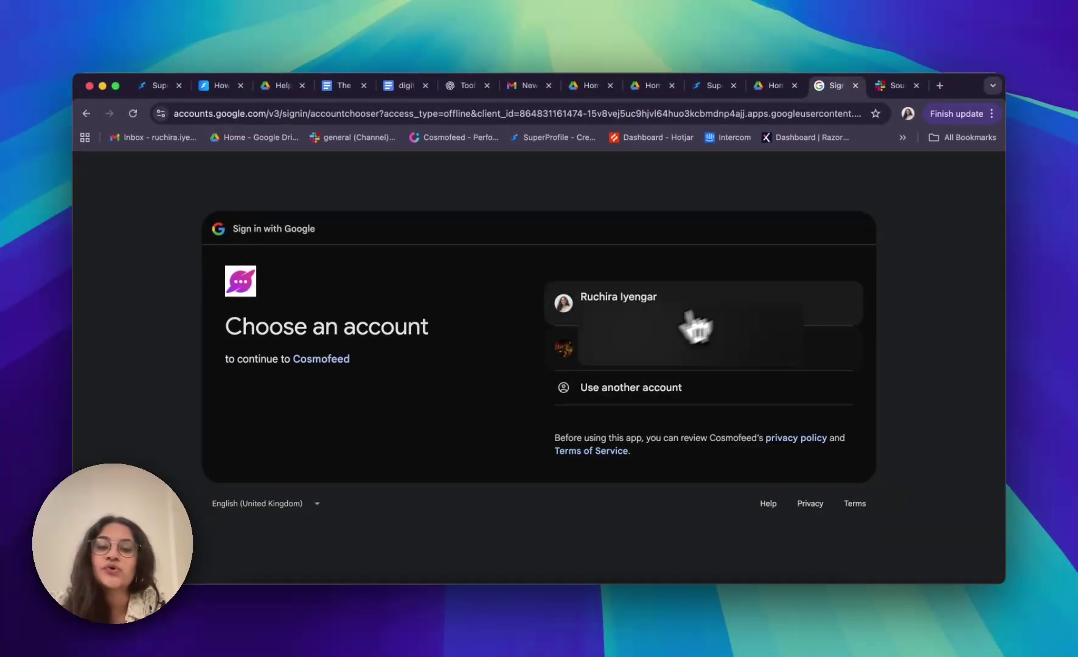
left_click(696, 332)
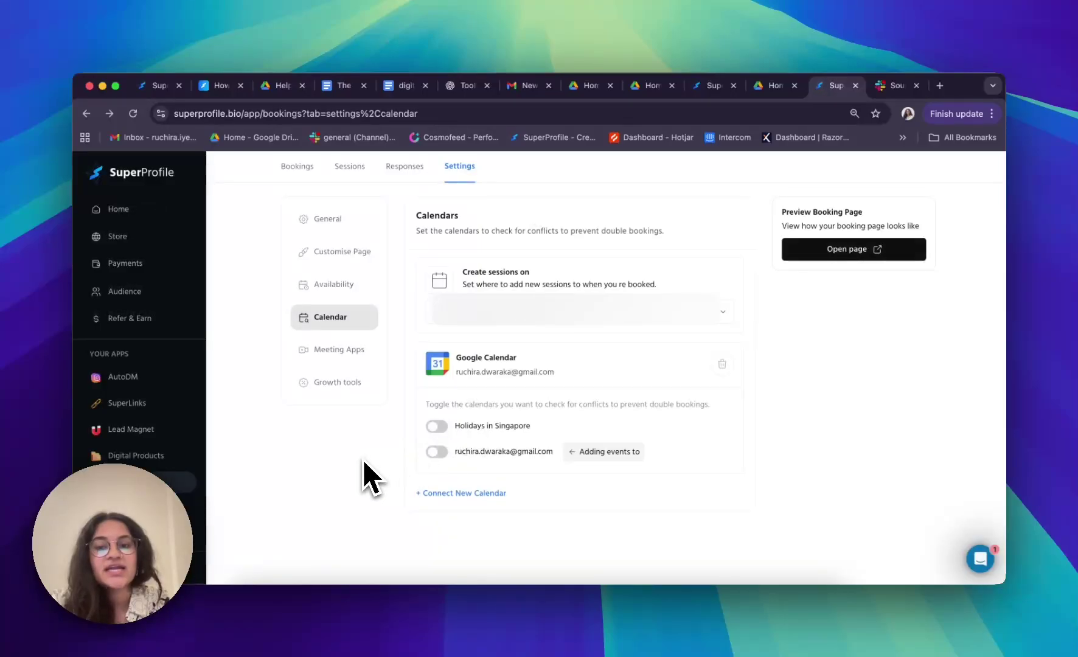
- View the meeting apps settings, switch on Session Recordings in the growth tools and return to the bookings overview
left_click(360, 352)
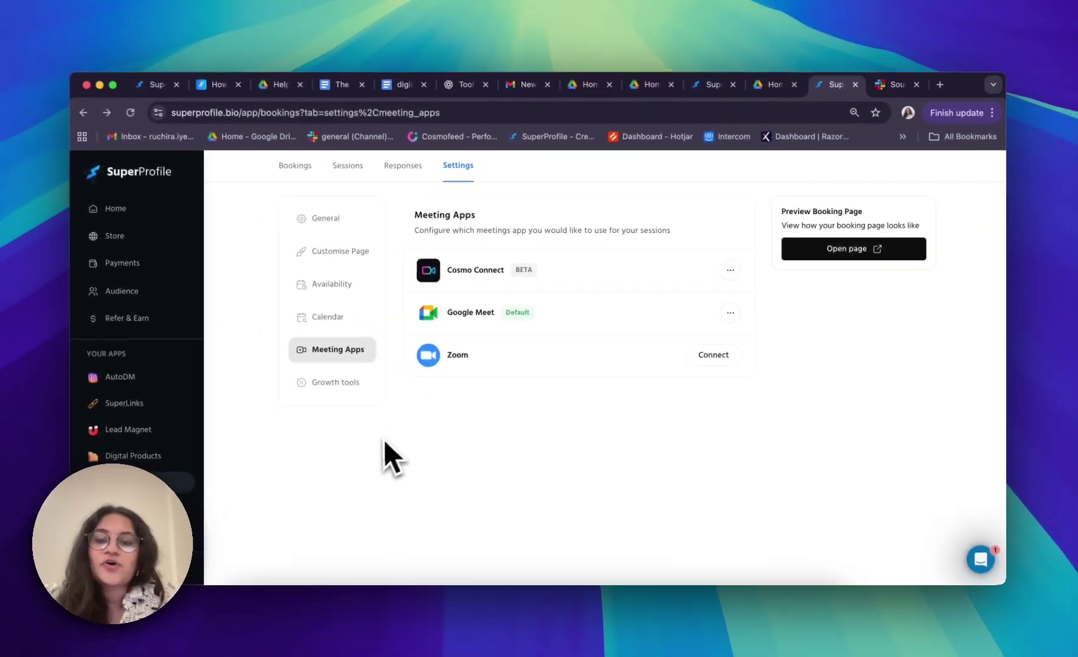
left_click(340, 388)
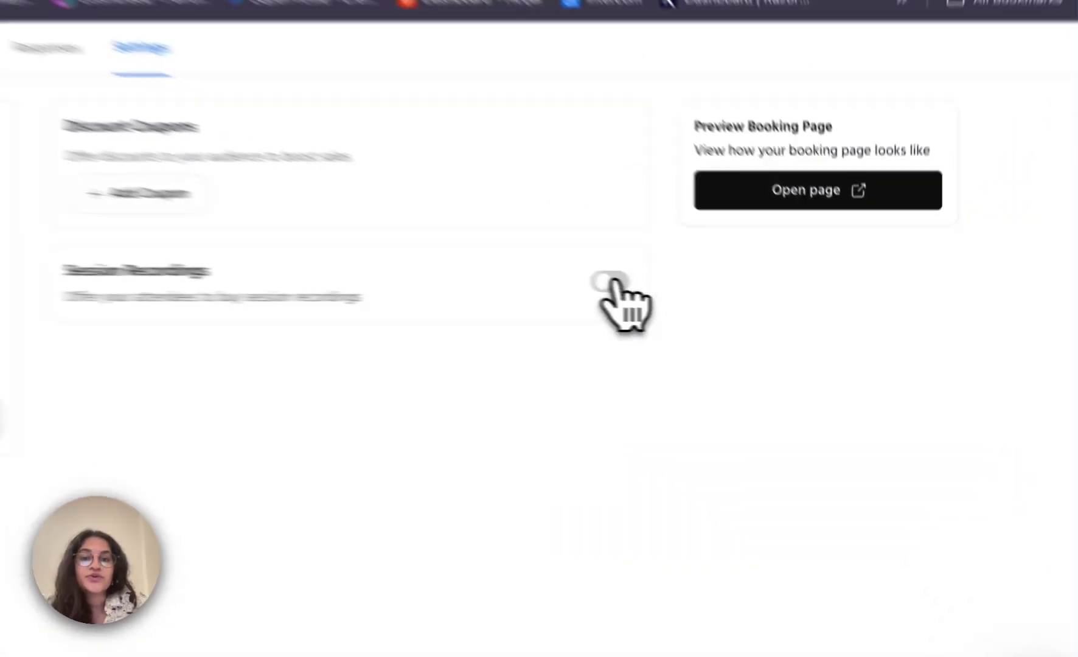
left_click(732, 302)
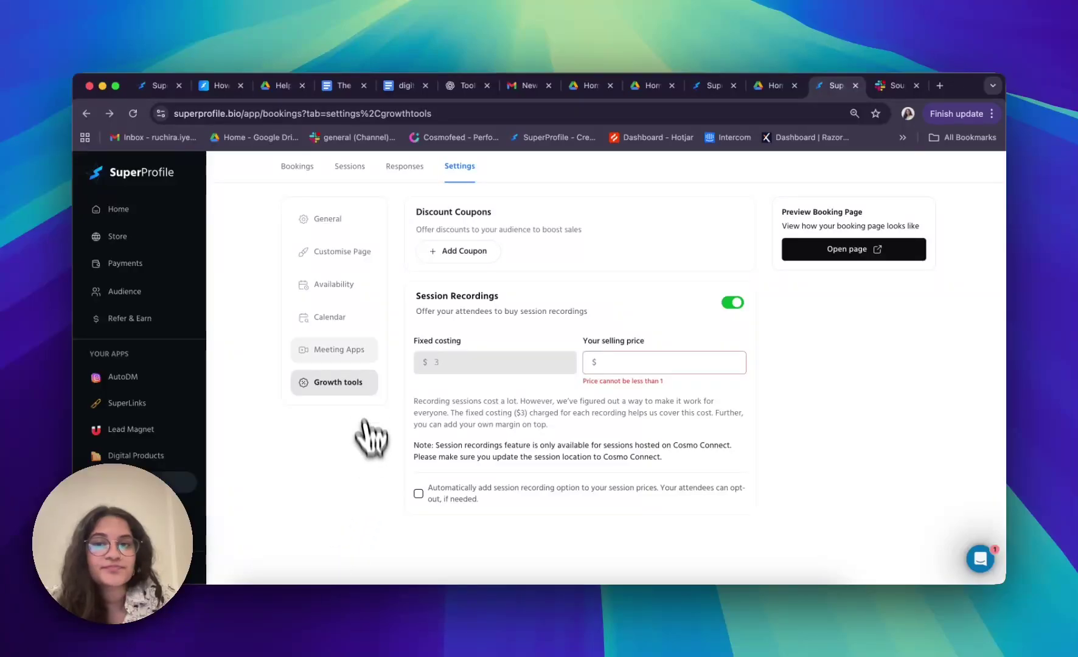
left_click(297, 168)
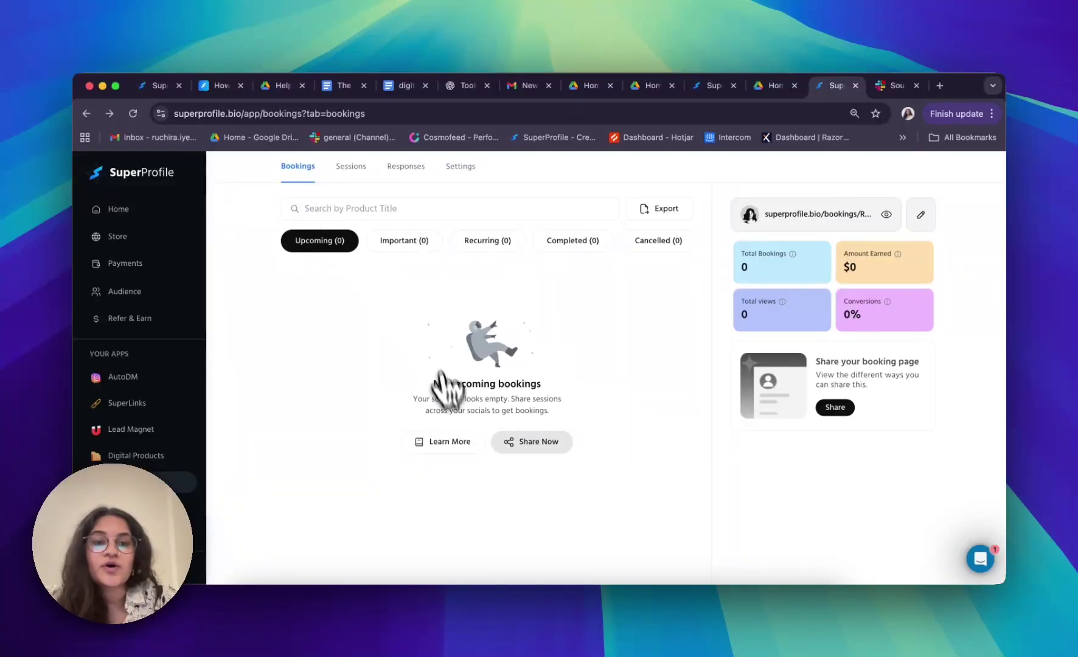